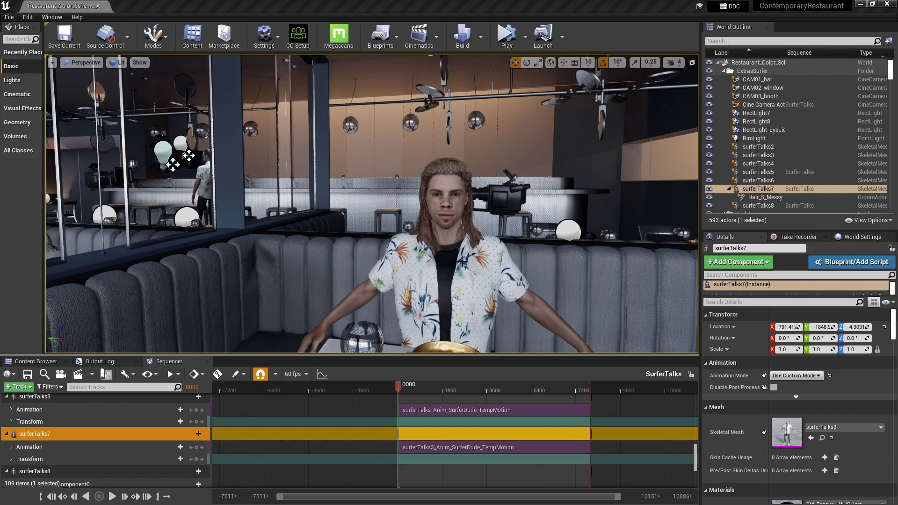
Open surferTalks_Anim_SurferDude_TempMotion from _Characters, scrub its timeline, then minimize the animation editor.
click(35, 361)
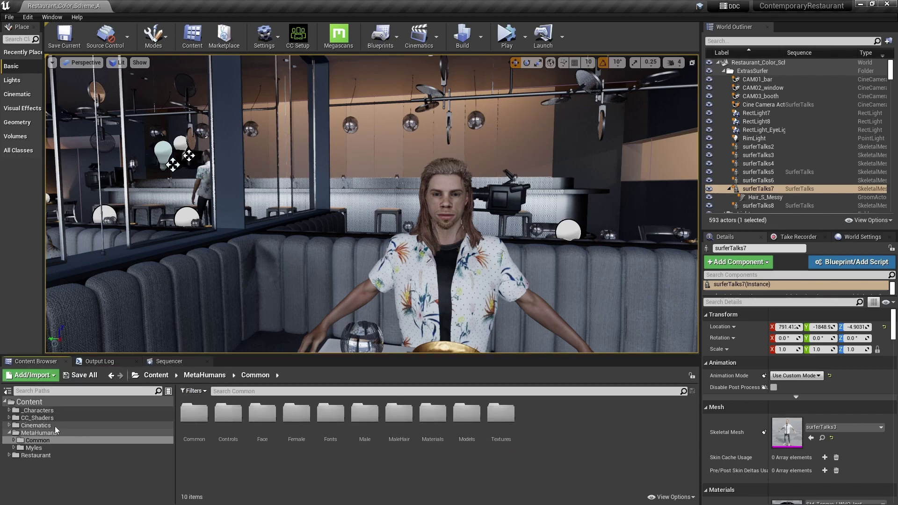
drag(39, 413, 42, 411)
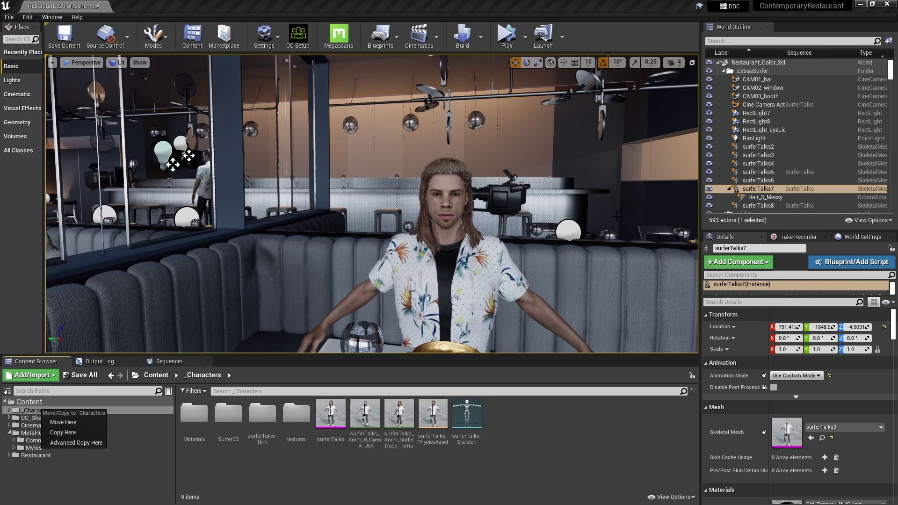
click(417, 280)
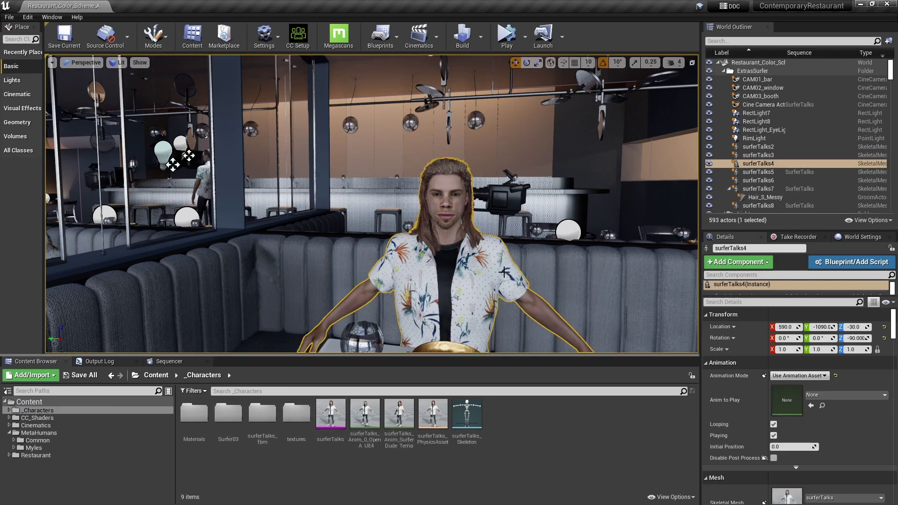
click(401, 414)
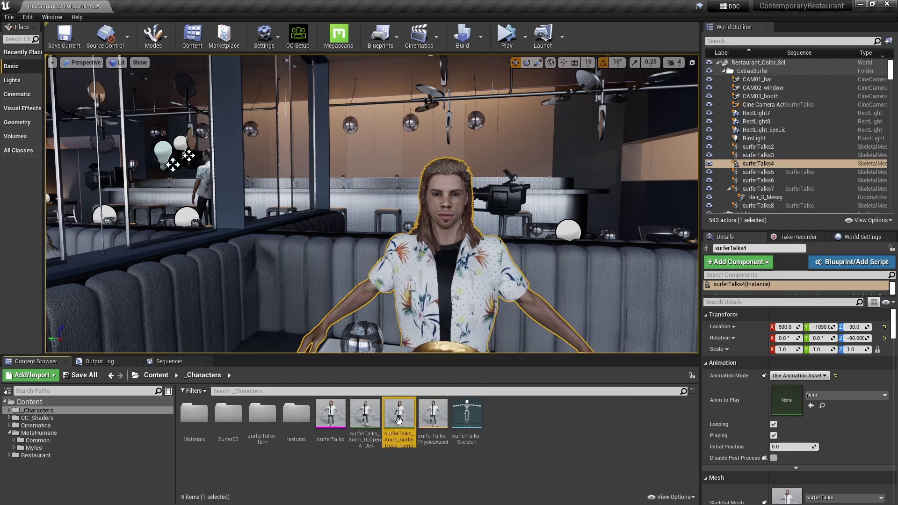
double_click(397, 416)
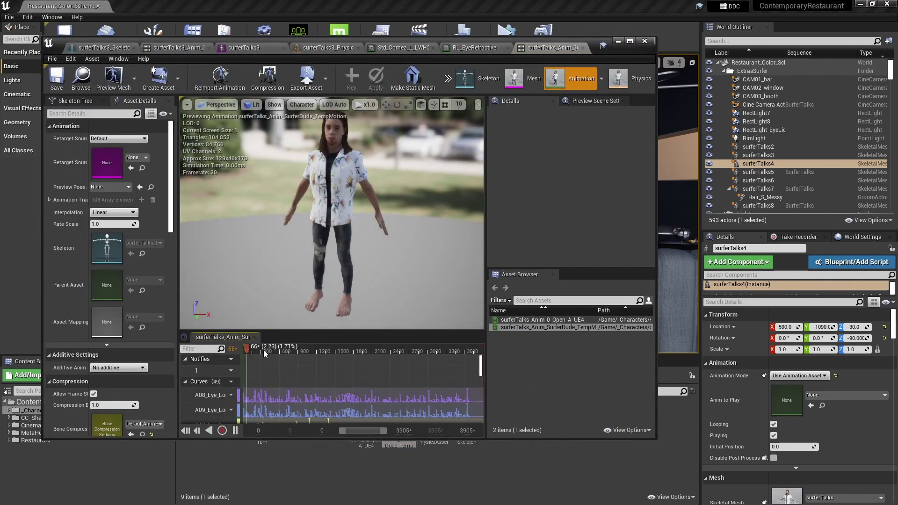
drag(263, 350, 325, 349)
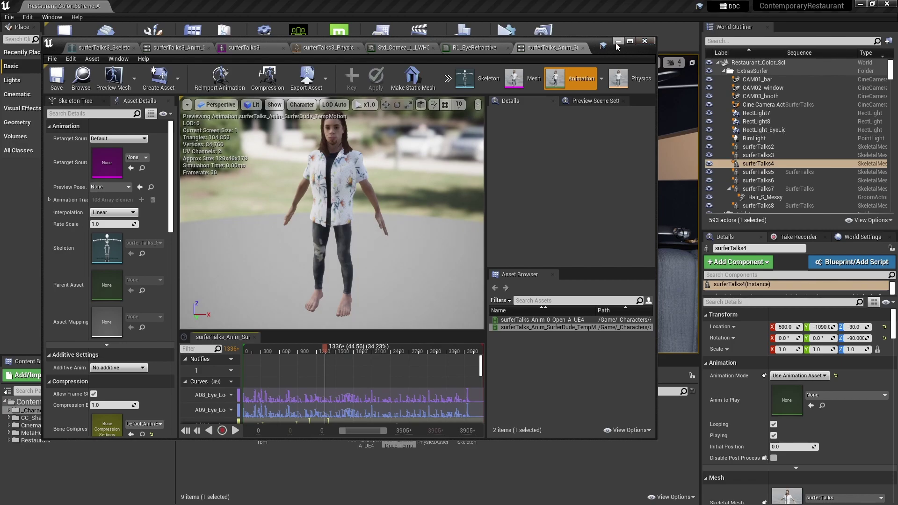
click(617, 42)
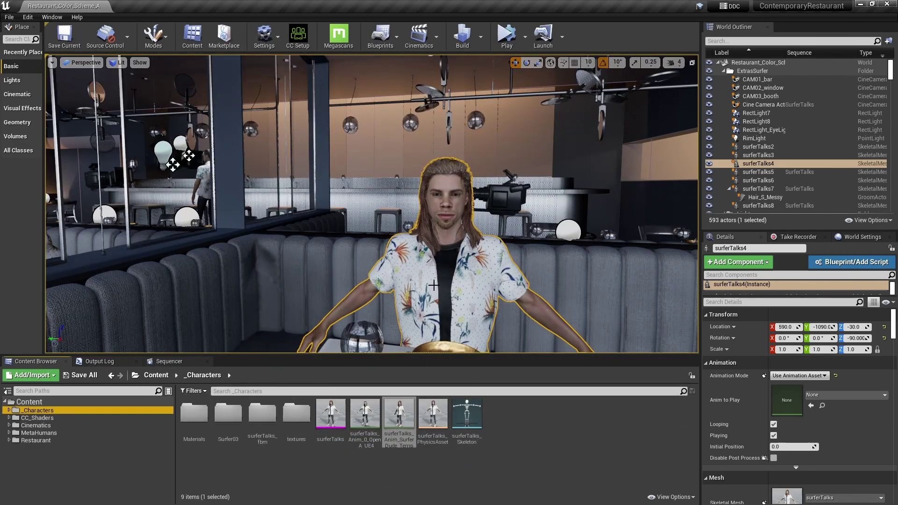
Browse the CC_Shaders and _Characters folders, then select the Content root folder.
click(35, 418)
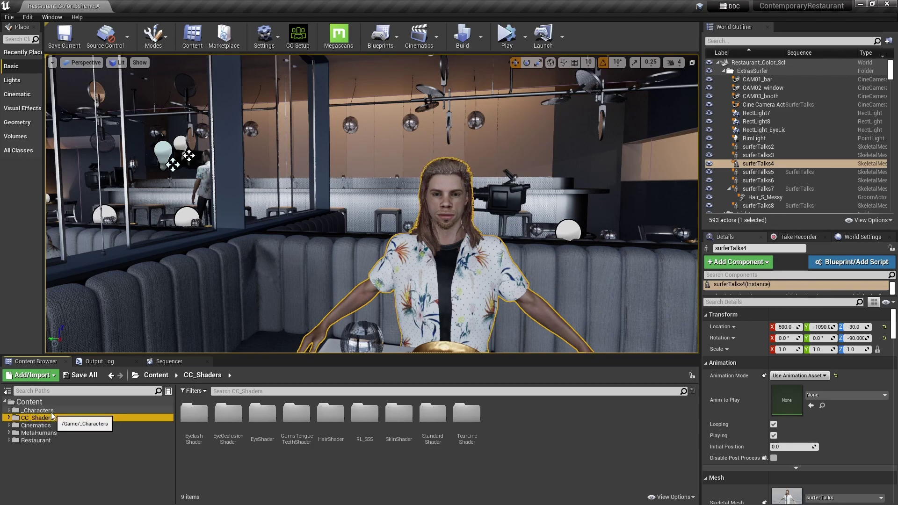
click(9, 410)
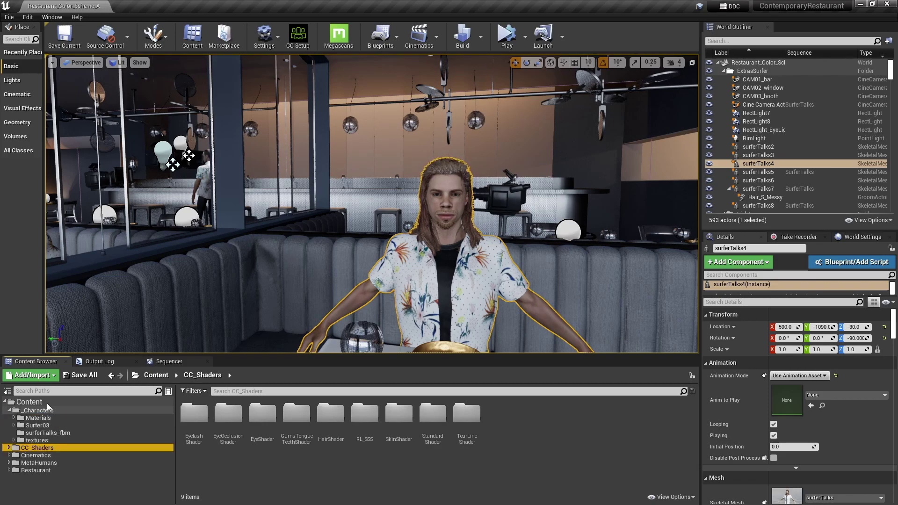
click(32, 410)
click(38, 403)
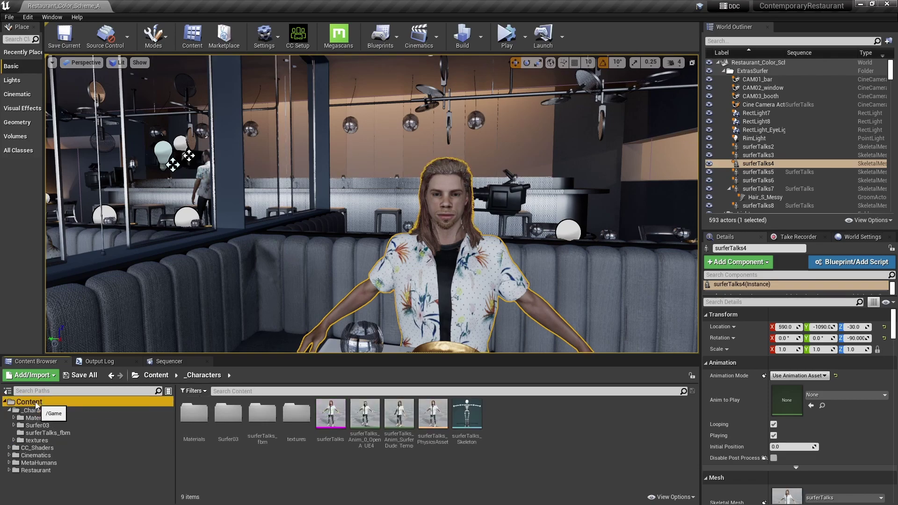
Create a new folder named RL_ under Content, then request its deletion.
right_click(37, 405)
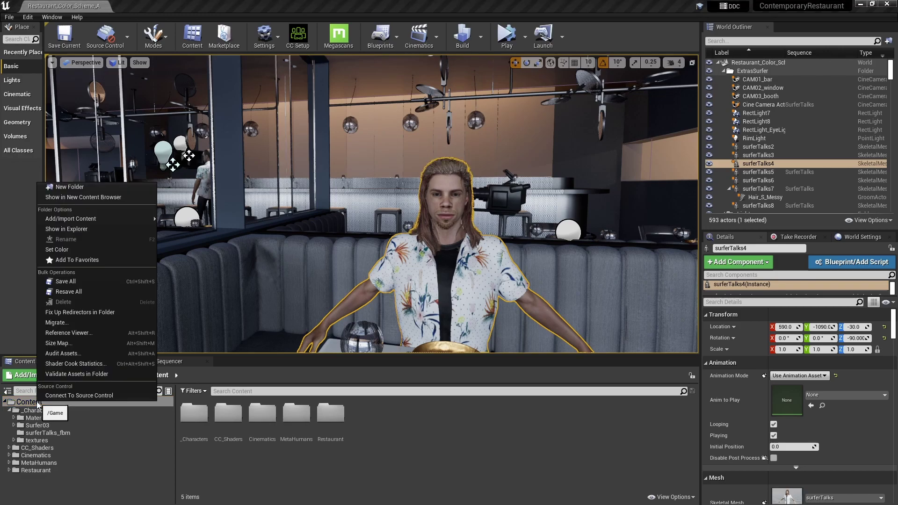
click(157, 187)
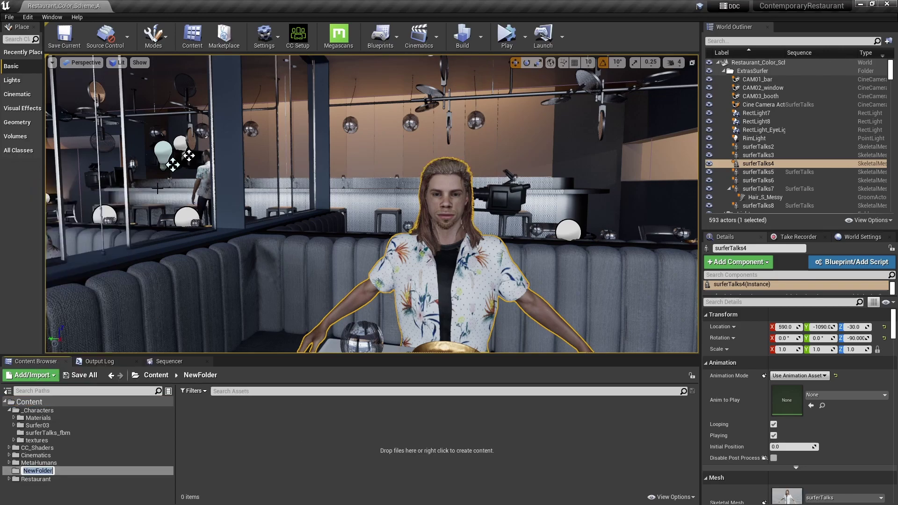
text(RL_)
key(Return)
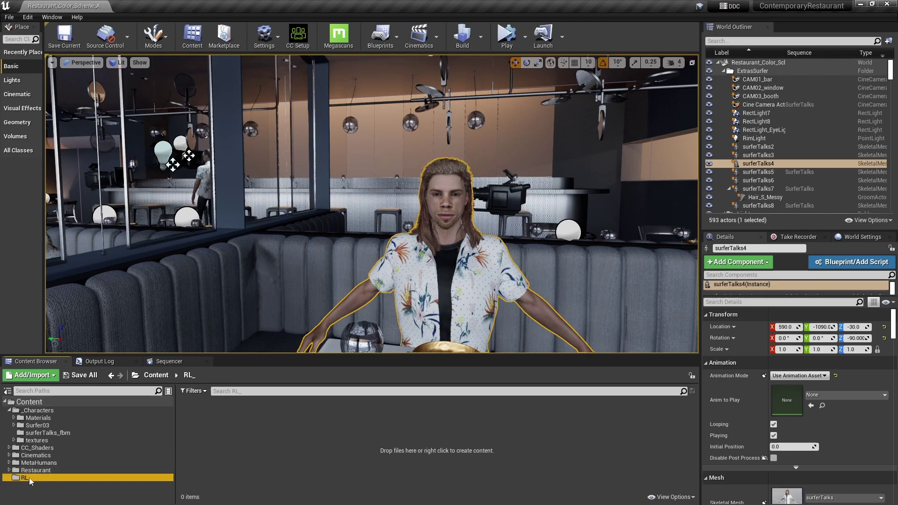
right_click(30, 478)
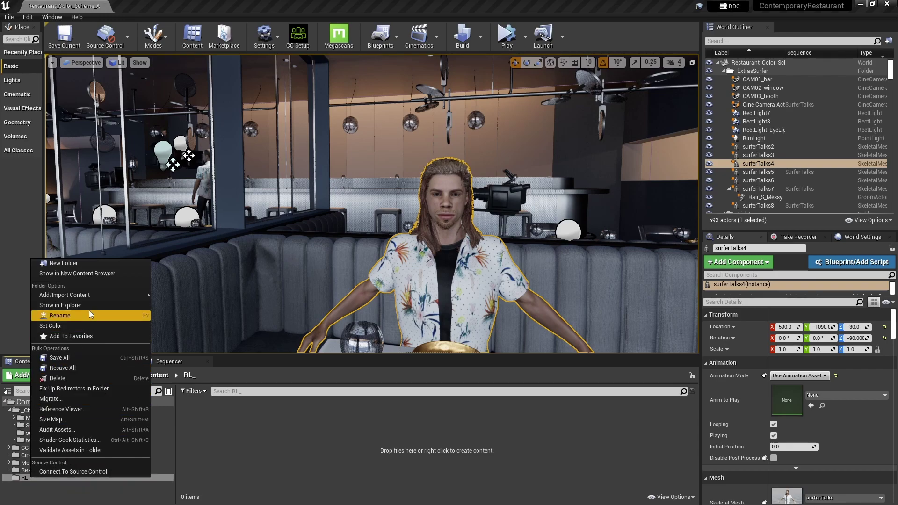
key(Escape)
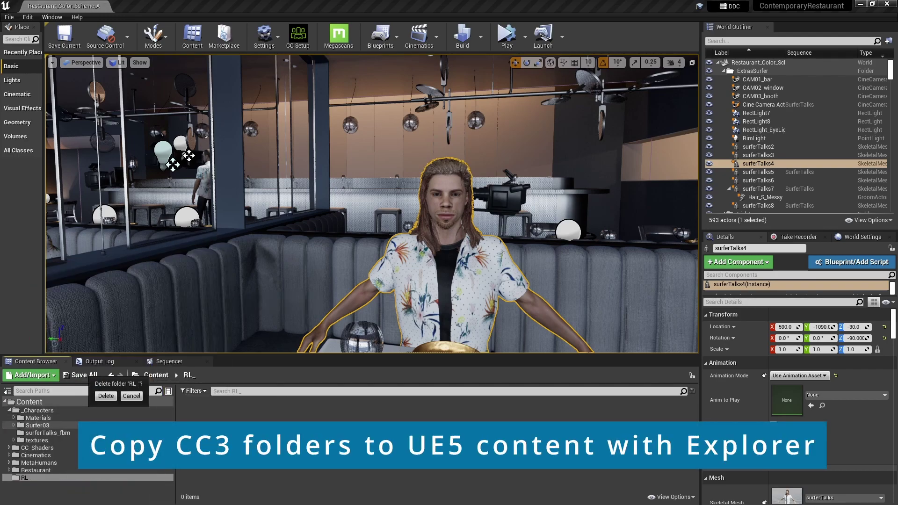
Confirm deleting RL_, then select _Characters and CC_Shaders in ContemporaryRestaurant\Content in Explorer.
click(105, 397)
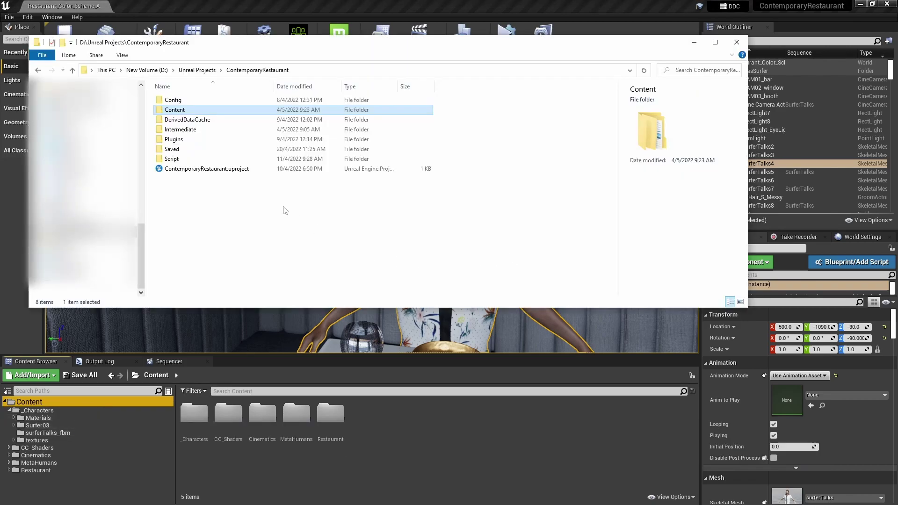
double_click(161, 110)
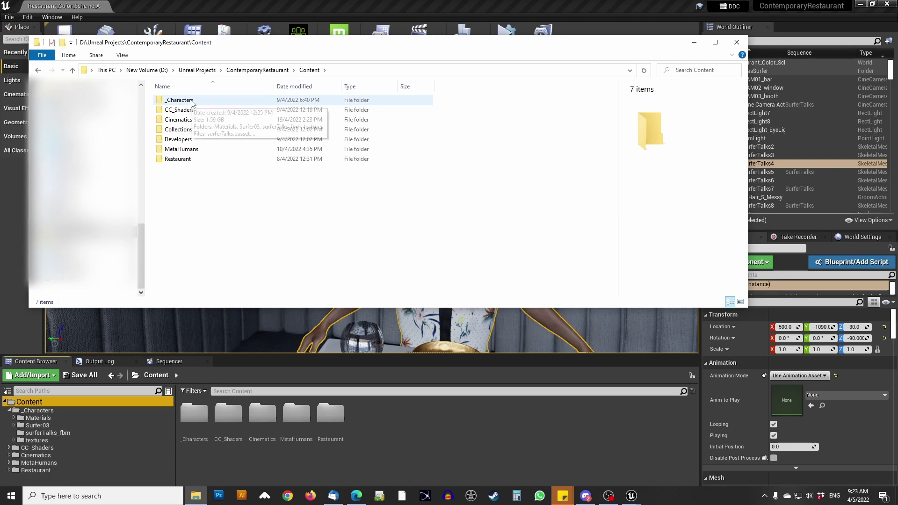
click(197, 100)
shift+click(215, 110)
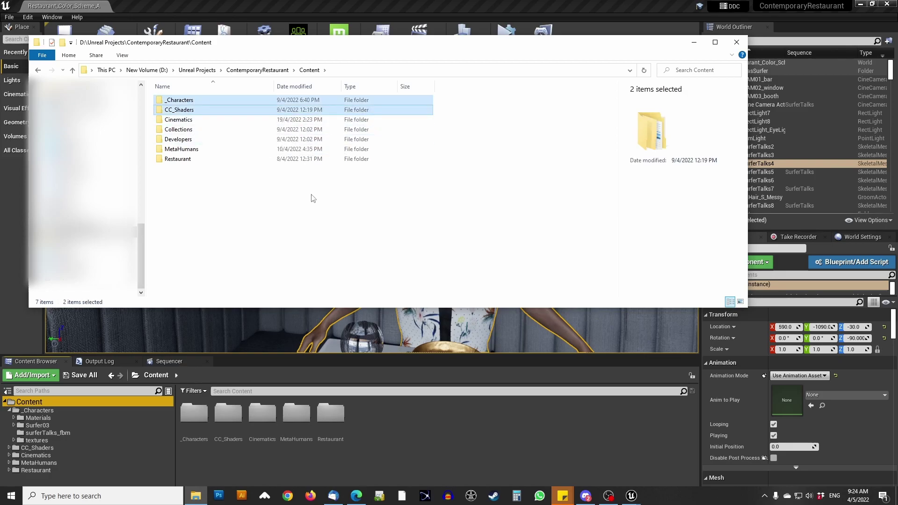
Browse to ToonTown - UE5\Content, check its _Characters and CC_Shaders folders, and close Explorer.
click(191, 70)
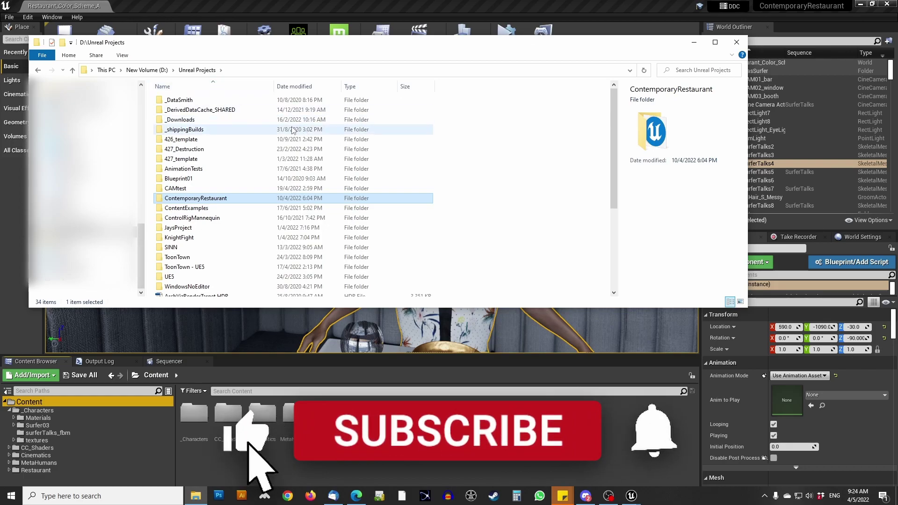
double_click(203, 266)
double_click(174, 110)
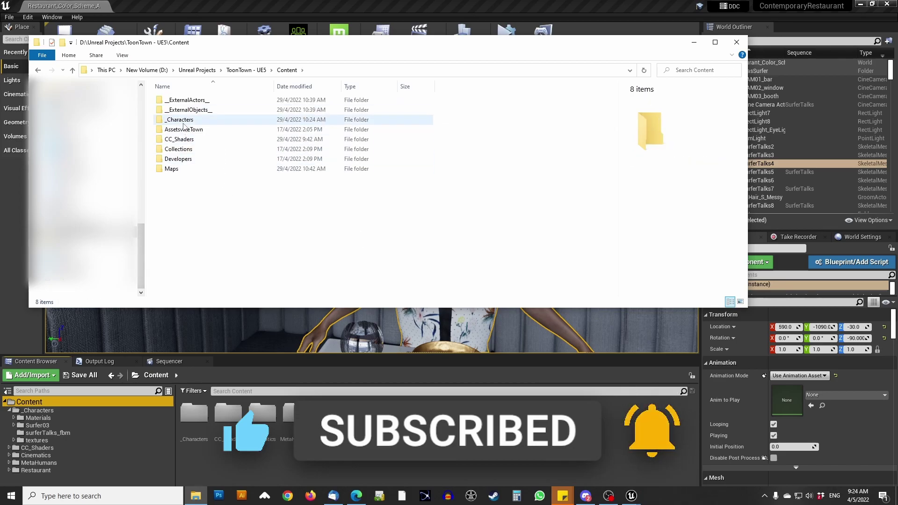
click(187, 122)
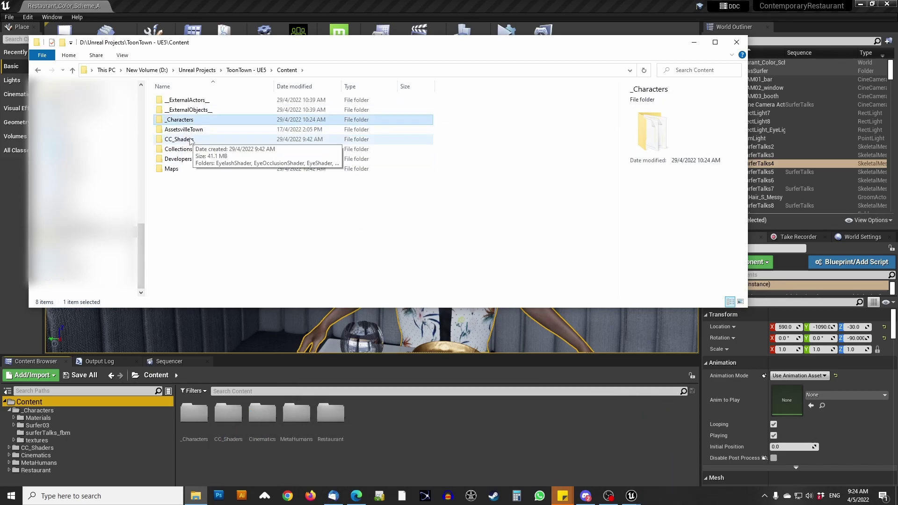
ctrl+click(189, 139)
click(199, 212)
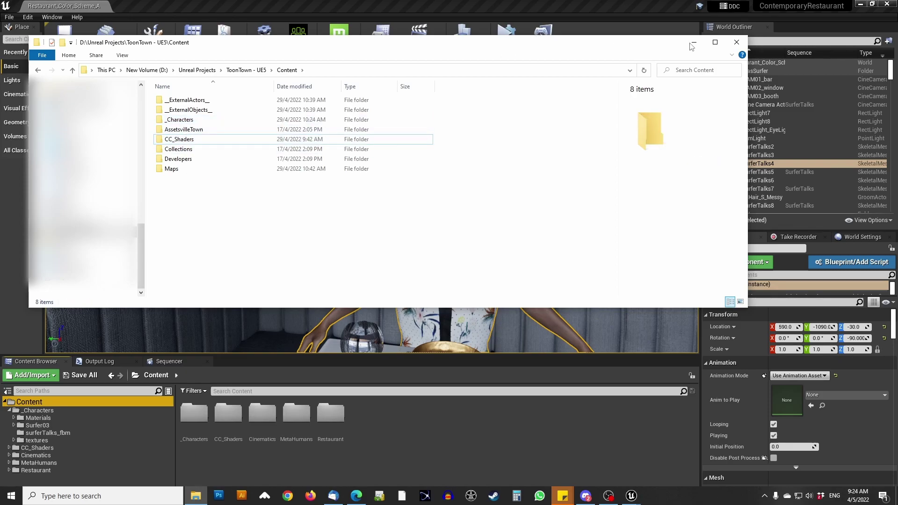
click(735, 43)
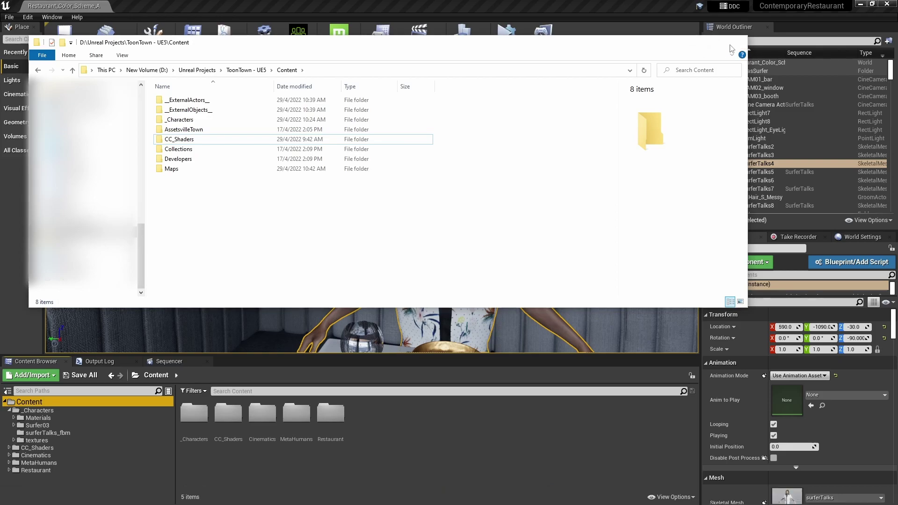
Return to the level editor, use CC Setup, and select _Characters at the Content root.
click(498, 275)
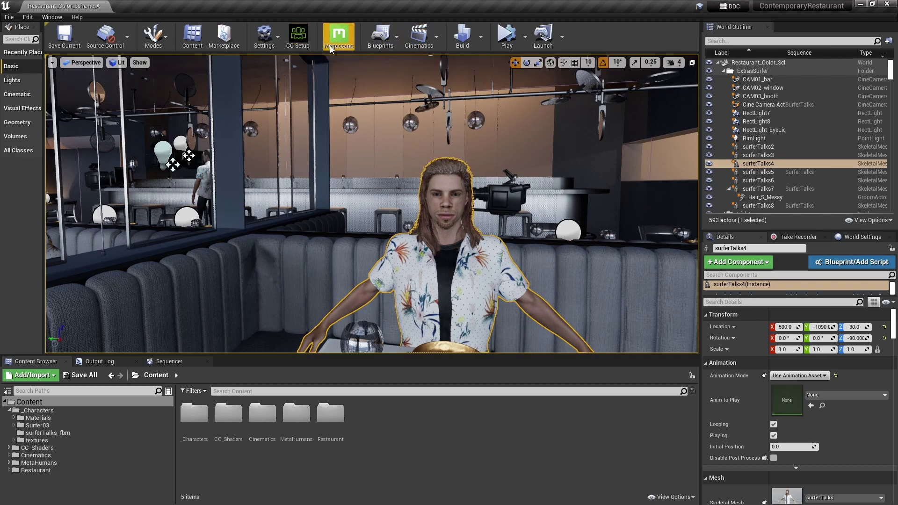
click(298, 46)
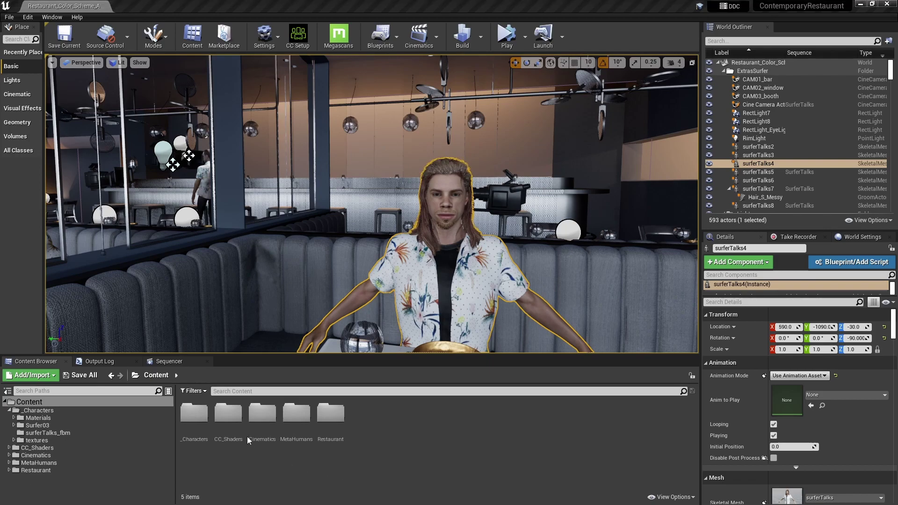
click(194, 416)
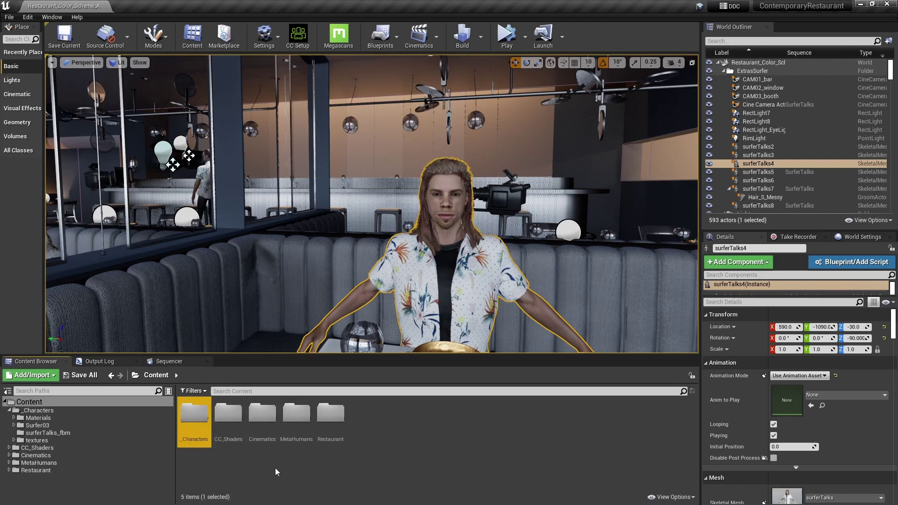
Migrate _Characters and CC_Shaders to another project, dismiss the asset report, and deselect the folders.
ctrl+click(229, 412)
right_click(229, 414)
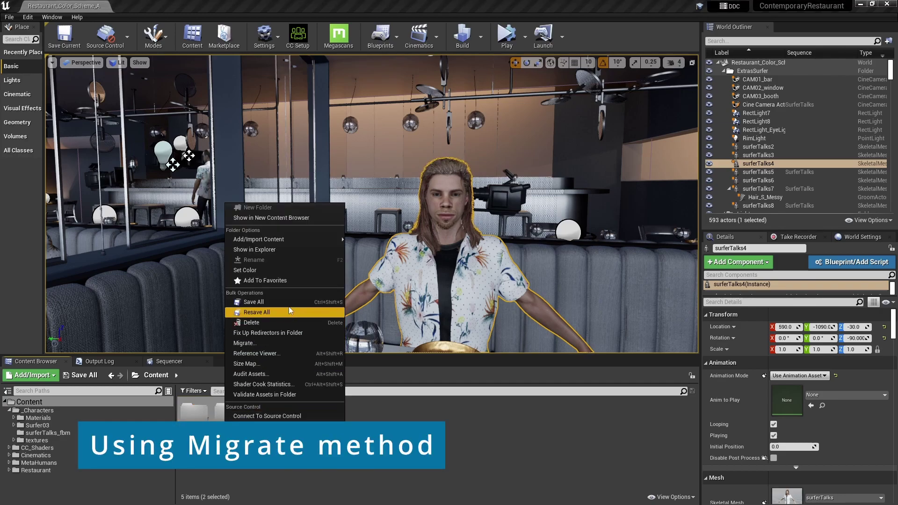
click(302, 345)
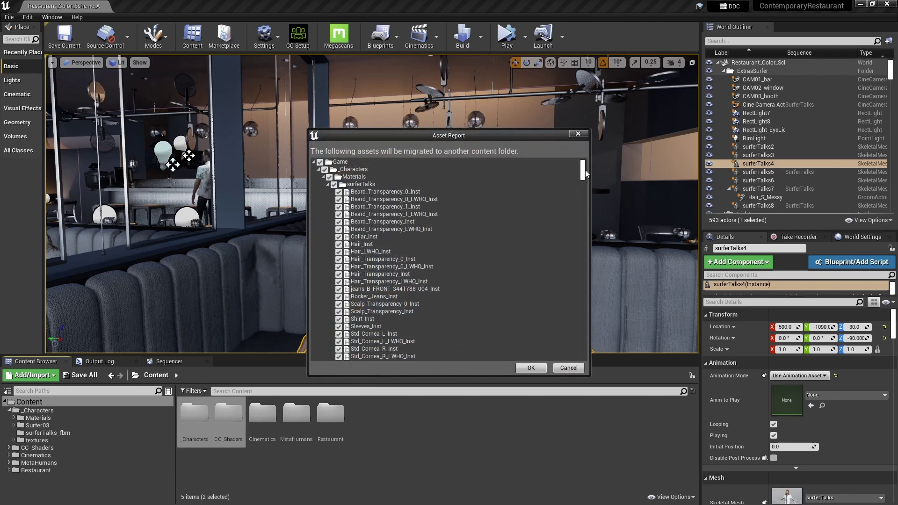
drag(583, 170, 568, 366)
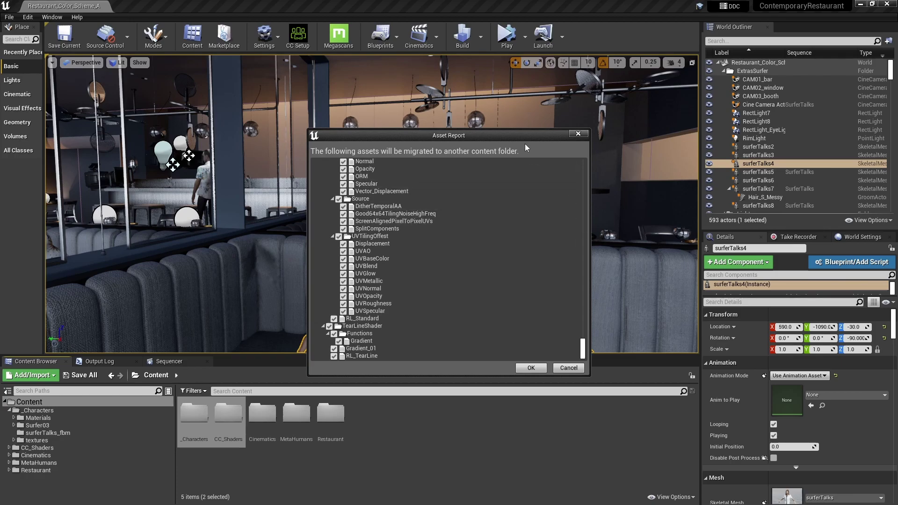
drag(520, 137, 473, 88)
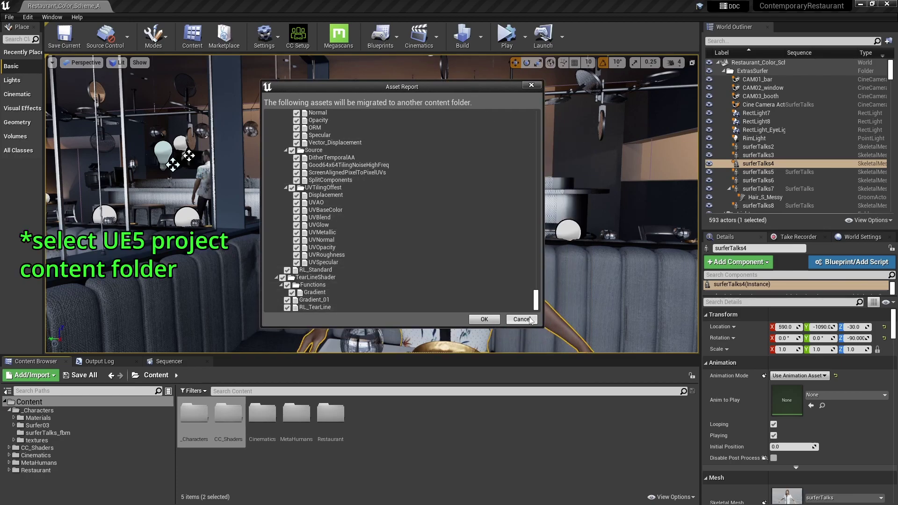
drag(536, 299, 541, 332)
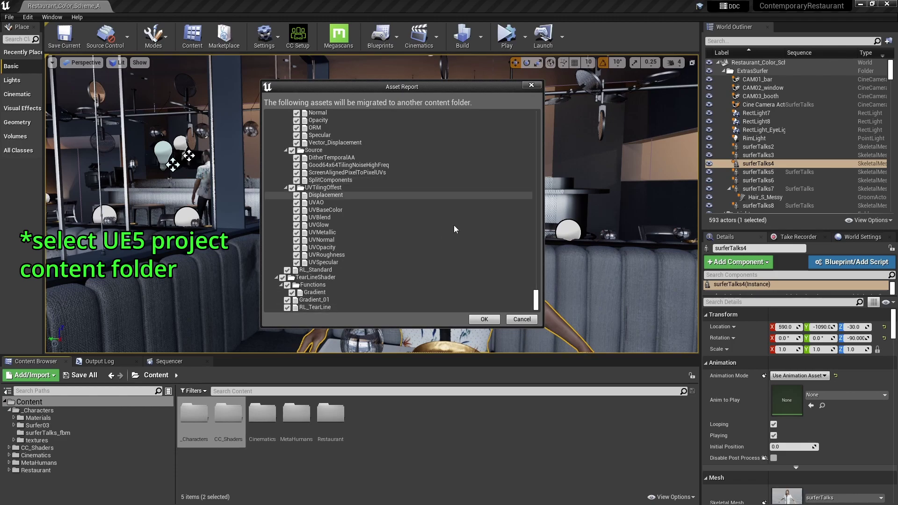
click(519, 319)
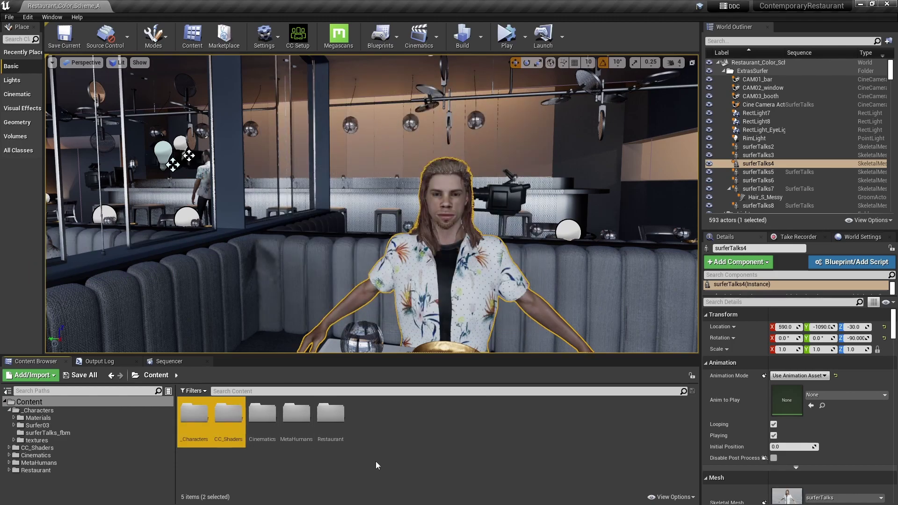
click(285, 467)
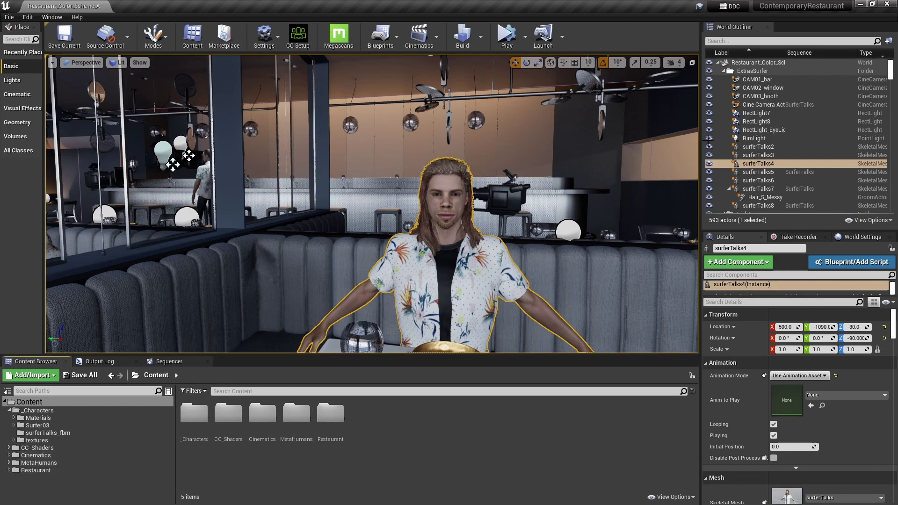
Close Unreal Engine 4.27 and open the SurferBasic level from Recent Levels in UE5.
click(888, 5)
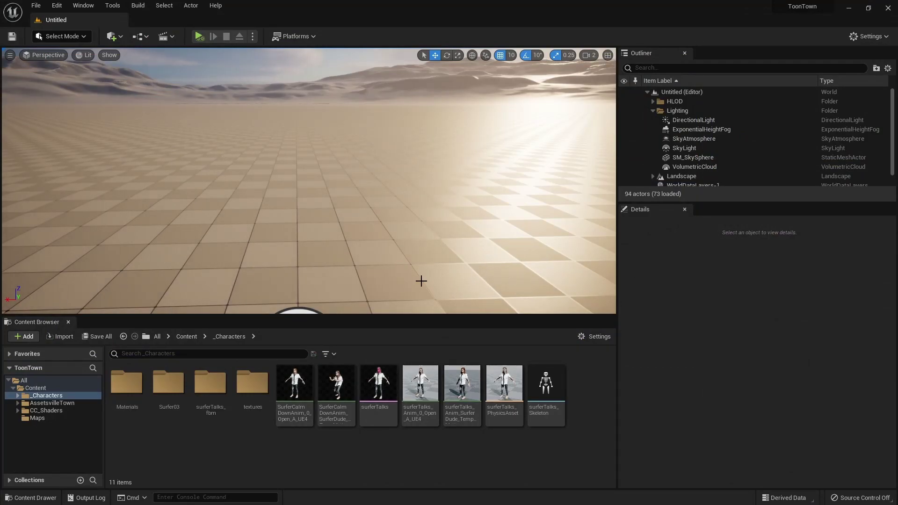
right_drag(482, 255, 479, 290)
right_drag(282, 290, 283, 252)
right_drag(168, 120, 168, 121)
click(37, 7)
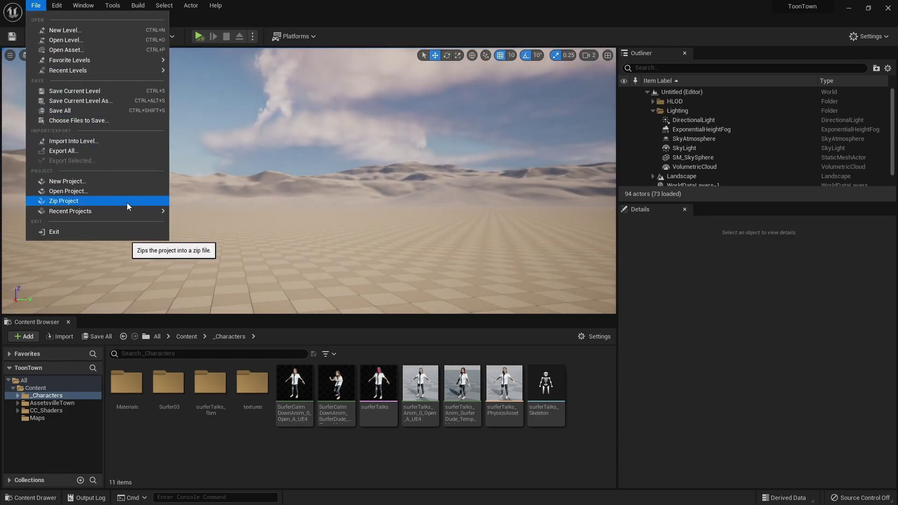
mouse_move(128, 70)
click(205, 74)
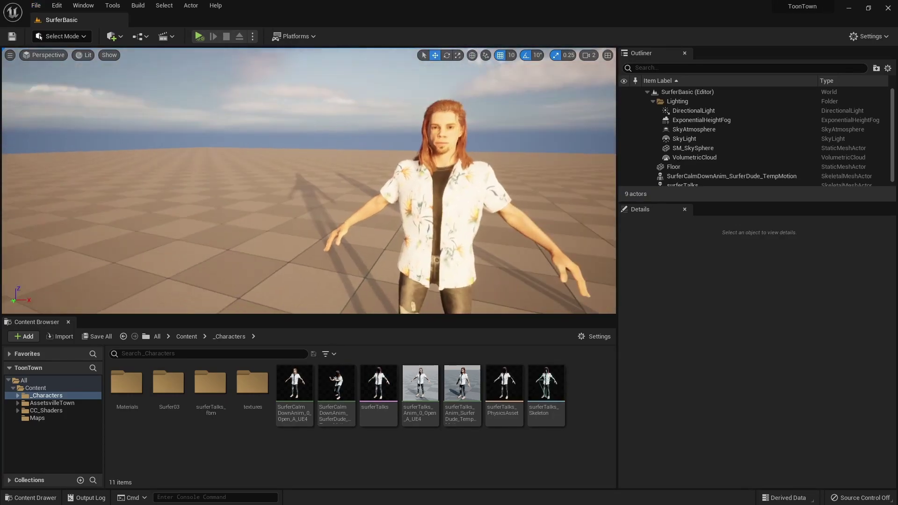
Delete both surfer characters from SurferBasic, leaving only the floor.
right_drag(256, 196, 256, 195)
click(255, 195)
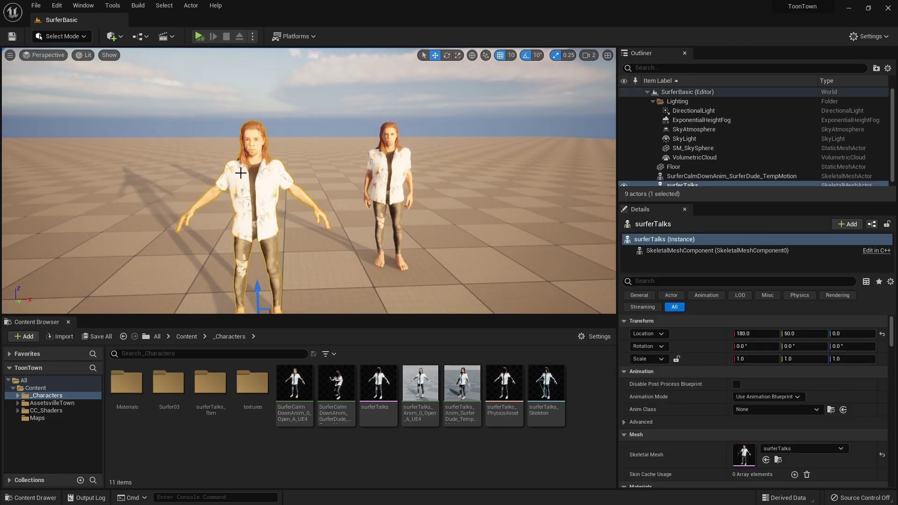
key(Delete)
click(386, 162)
key(Delete)
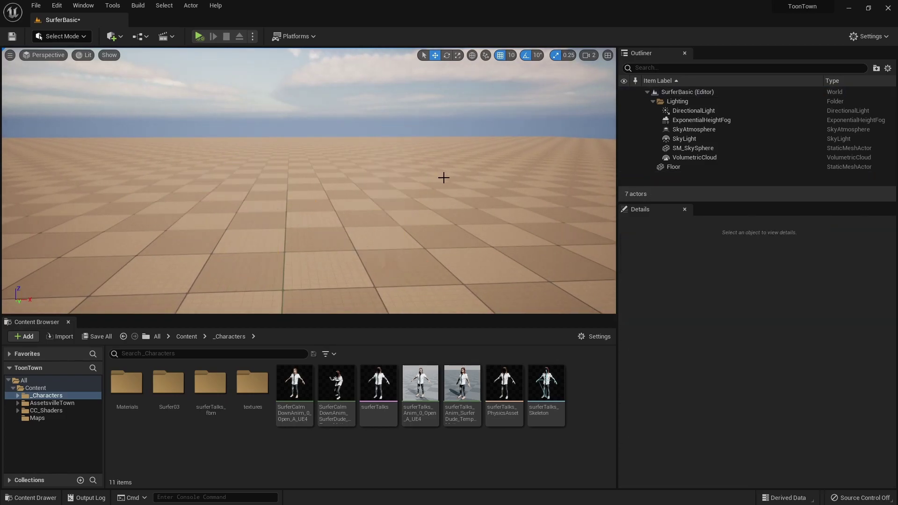
click(446, 222)
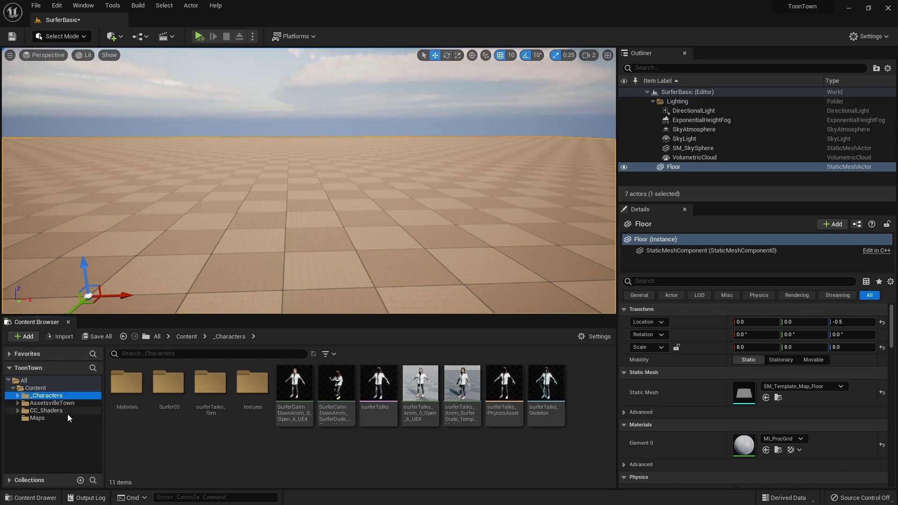
Drag the surferTalks character from the _Characters folder into the level.
click(51, 412)
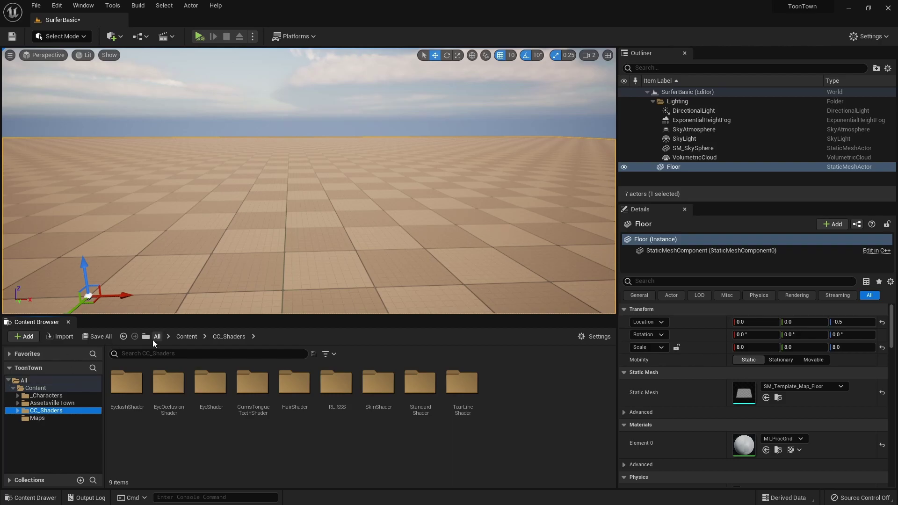
click(45, 397)
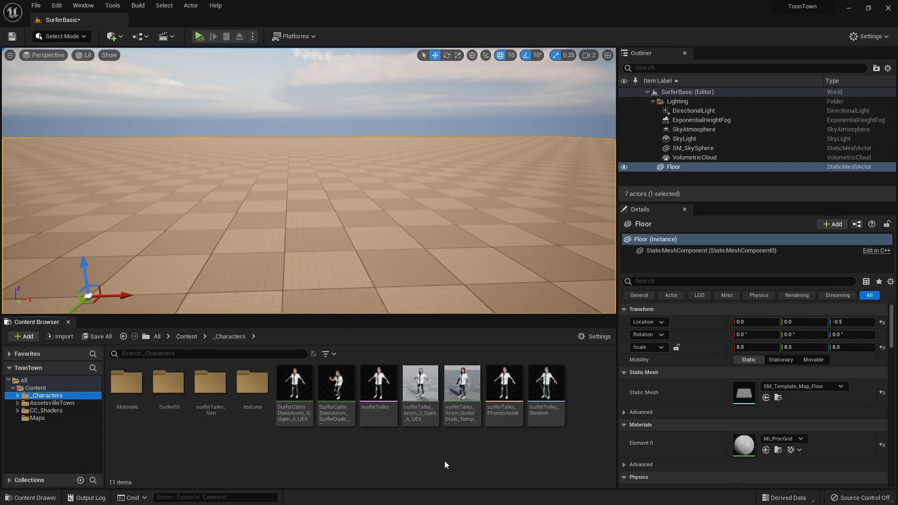
drag(379, 403, 367, 262)
right_drag(435, 240, 435, 241)
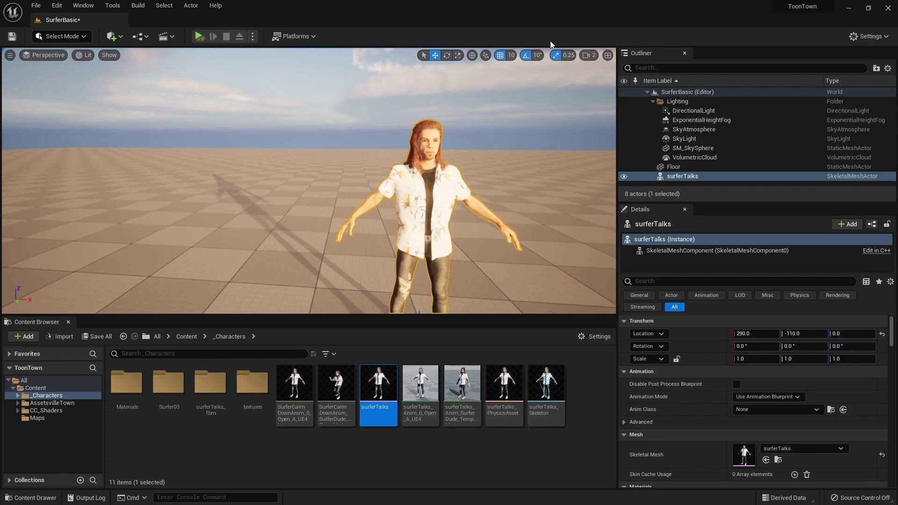
Lower the camera speed to 3 and move the view closer to the surfer.
click(589, 55)
right_drag(545, 187, 545, 187)
drag(616, 76, 608, 75)
right_drag(511, 142, 511, 142)
right_drag(510, 241, 510, 241)
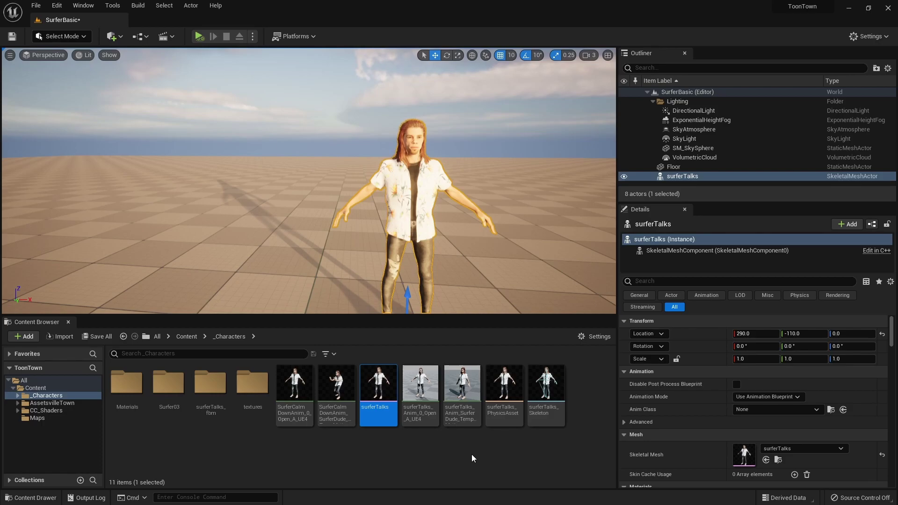
Set Animation Mode to Use Animation Asset with surferTalks_Anim_SurferDude_TempMotion and preview it in simulation.
click(797, 396)
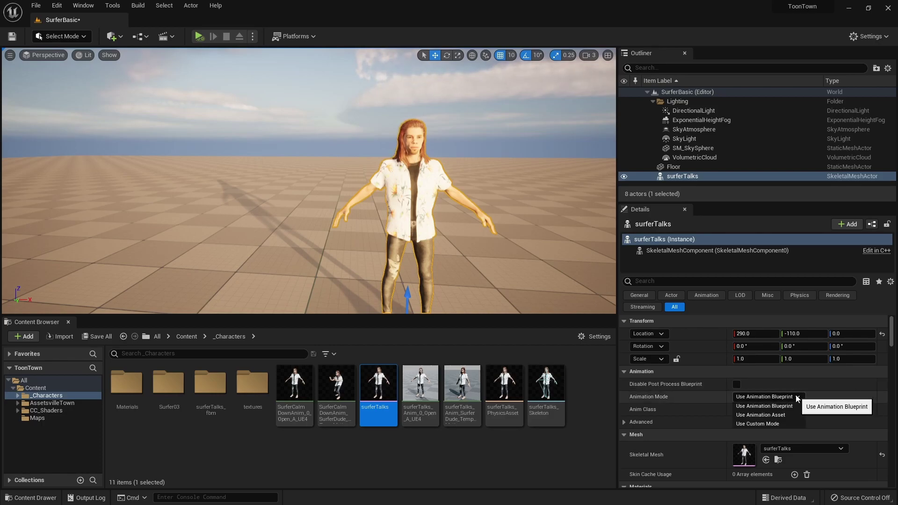
click(794, 415)
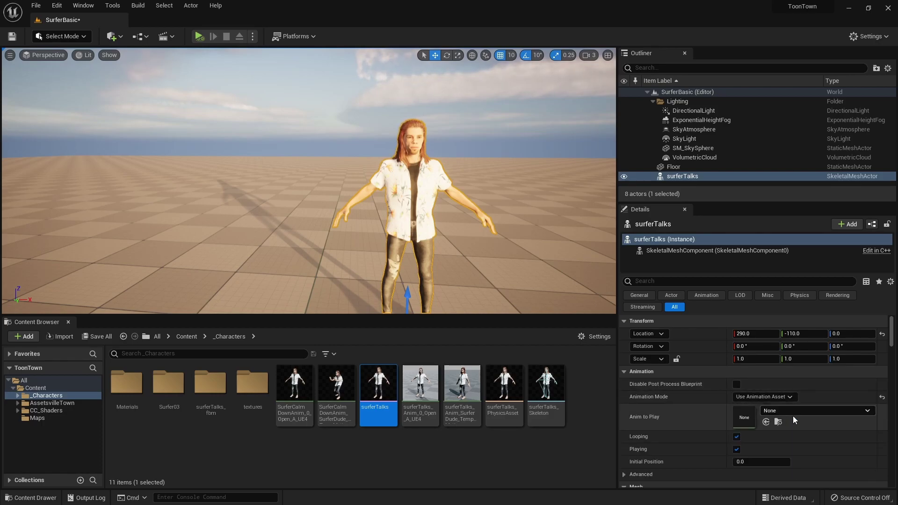
click(867, 410)
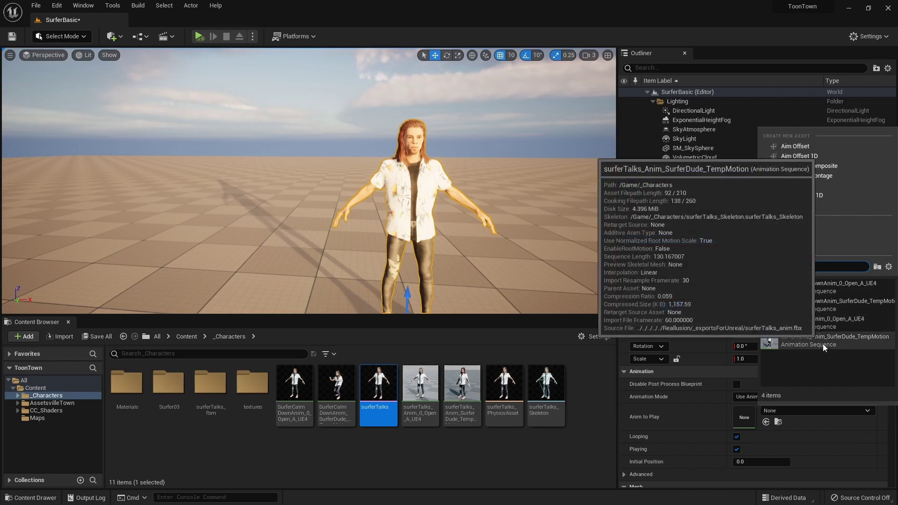
click(823, 343)
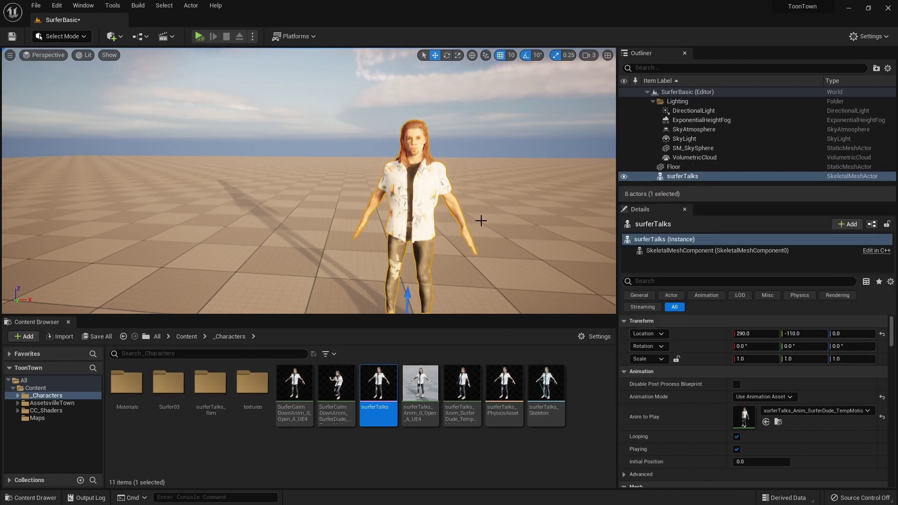
key(alt+p)
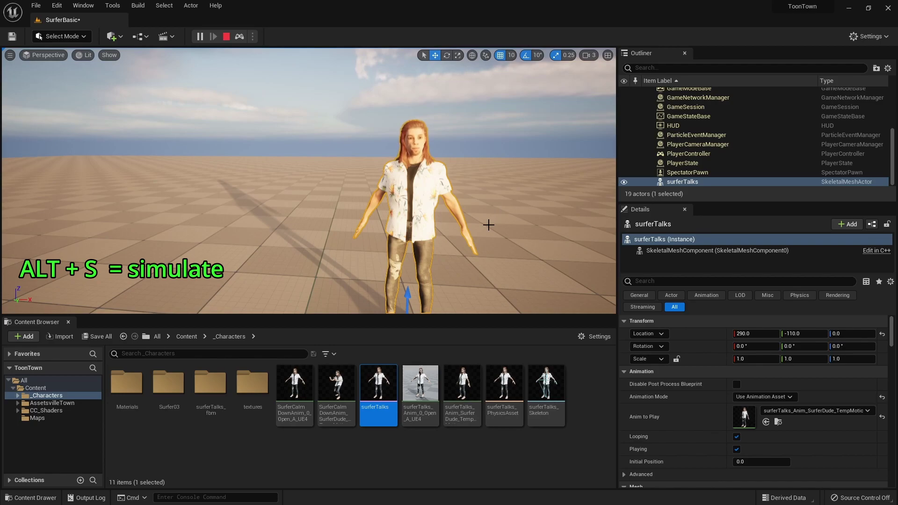
key(Escape)
Swap the Anim to Play to SurferCalmDownAnim and simulate again to preview it.
click(337, 390)
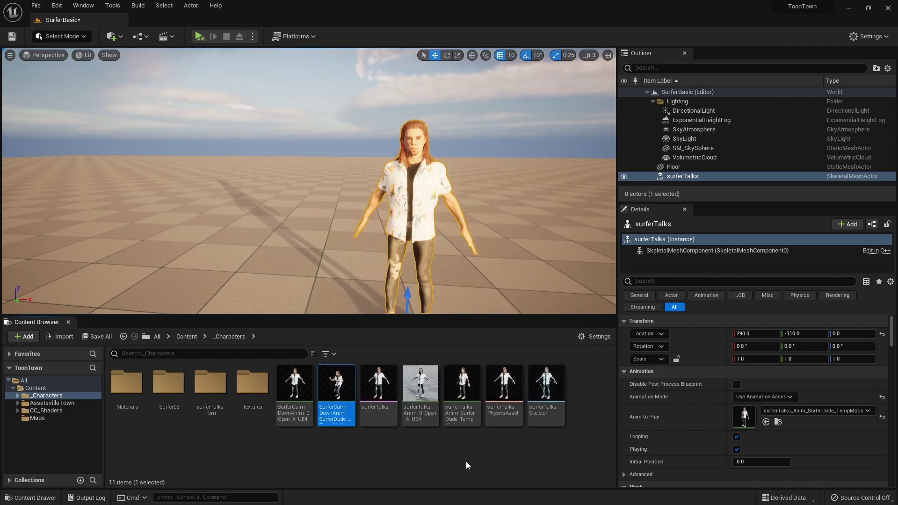
mouse_move(329, 389)
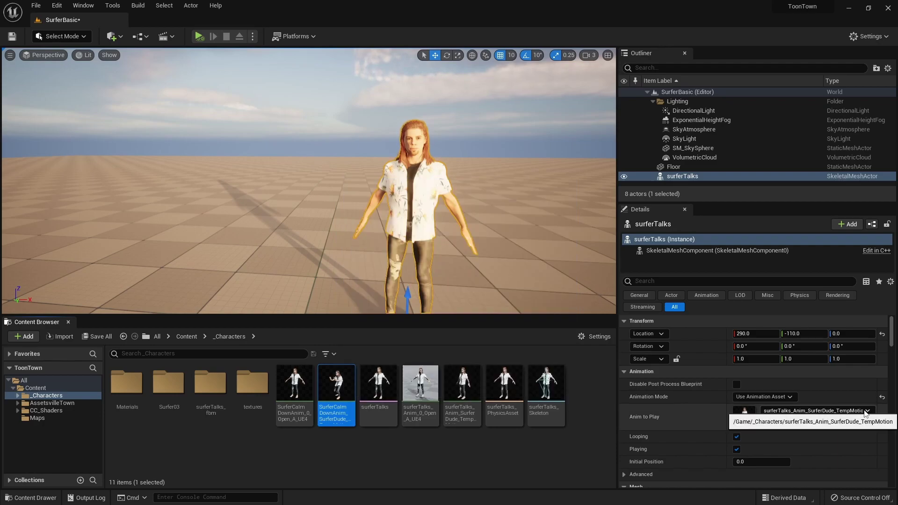
click(867, 411)
click(823, 308)
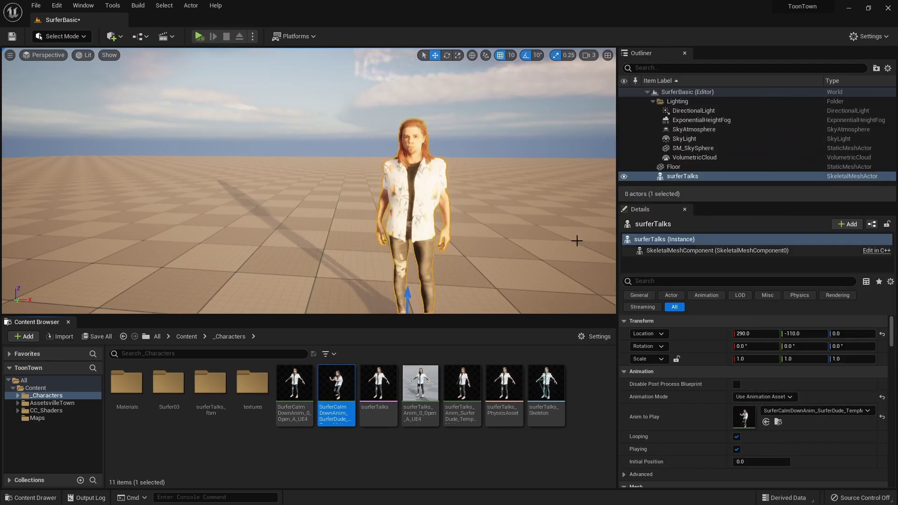
key(alt+p)
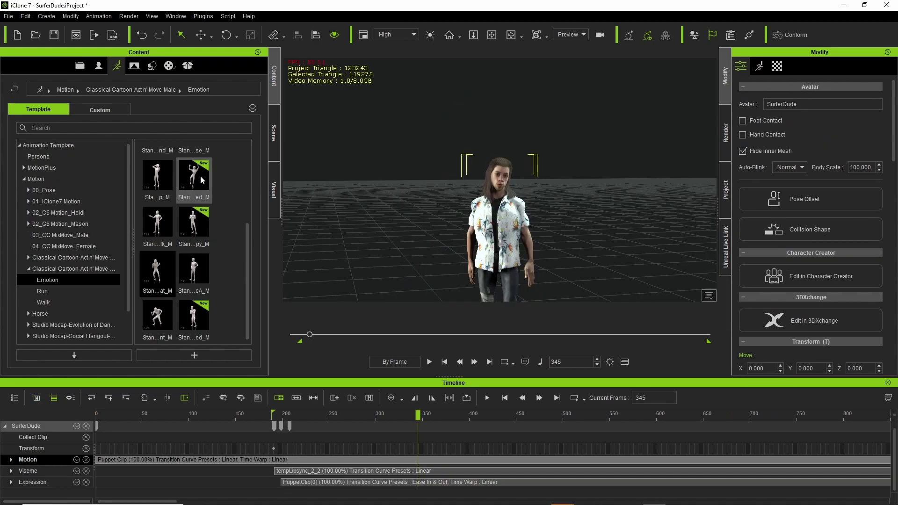
Drop Stand_Frightened_M onto the surfer, start the clip at frame 191, and scrub through it.
drag(193, 174, 498, 224)
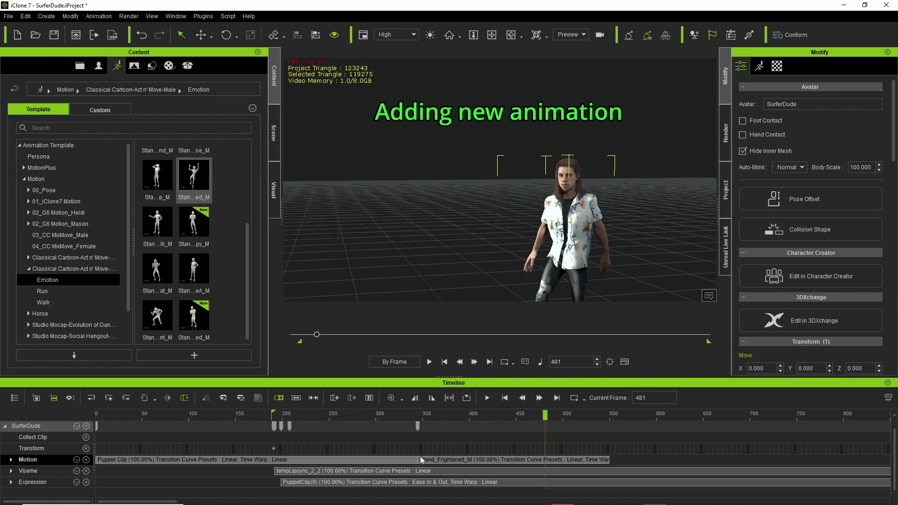
drag(419, 460, 337, 465)
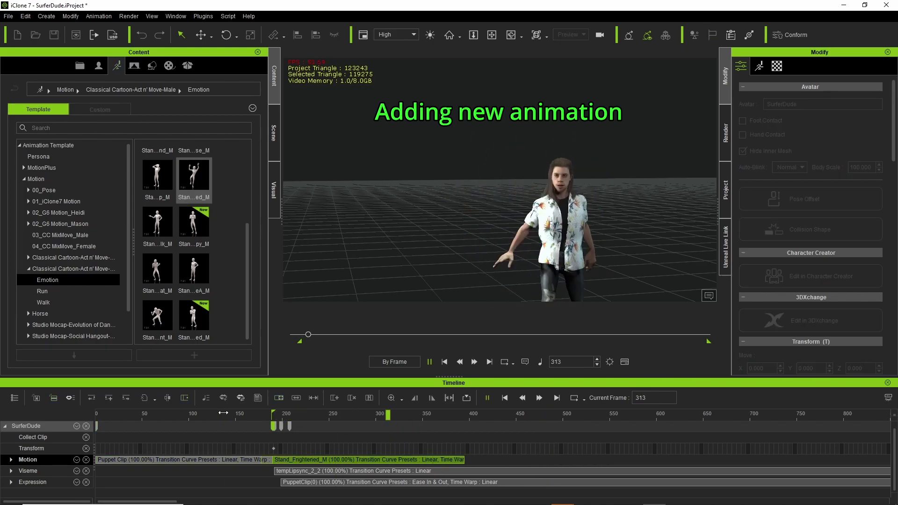
click(267, 414)
drag(268, 415, 294, 413)
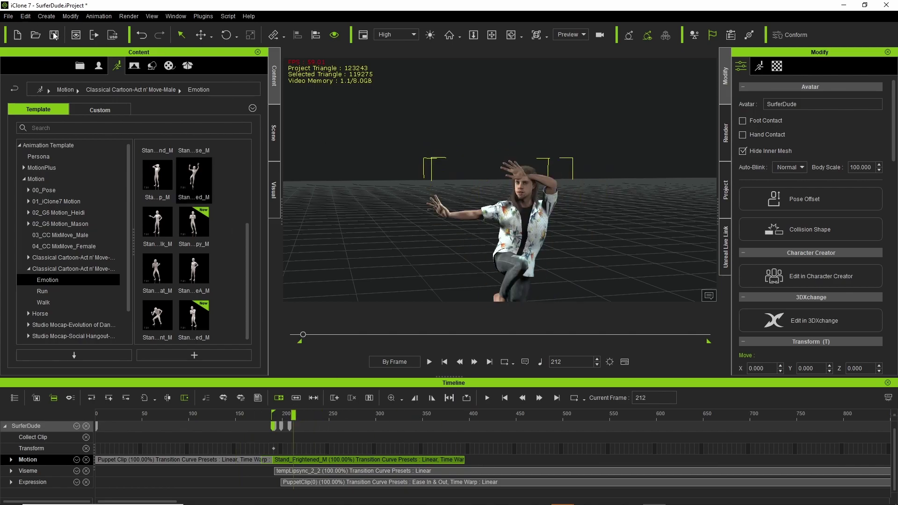
Configure FBX export with the Unreal preset and a frame range of 191 to 400.
click(8, 16)
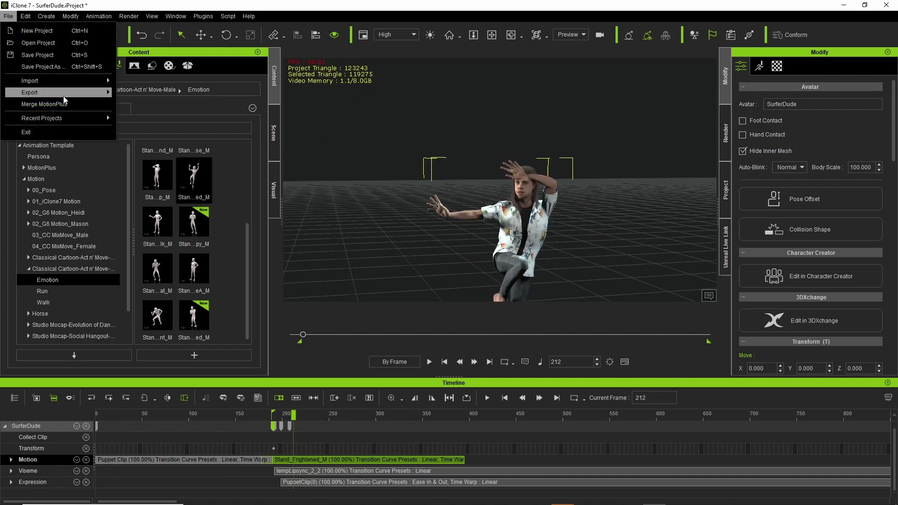
mouse_move(65, 94)
click(141, 104)
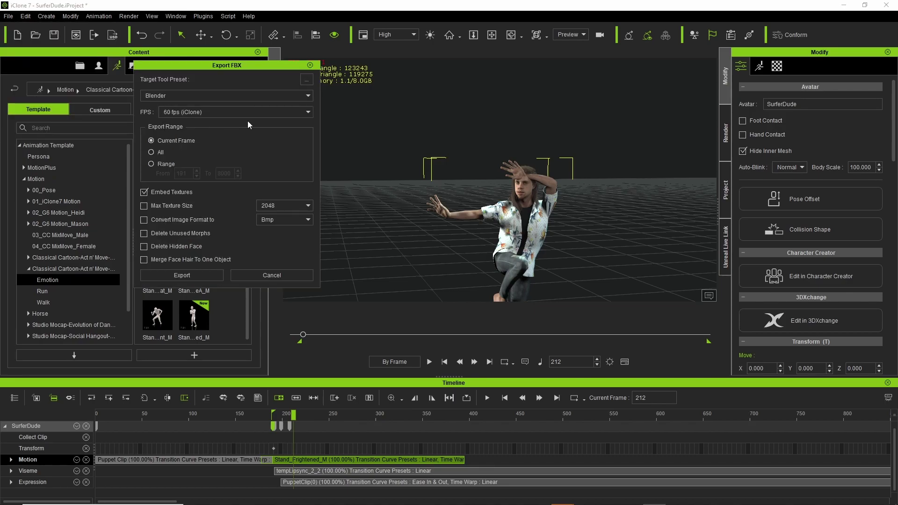
click(201, 95)
click(251, 127)
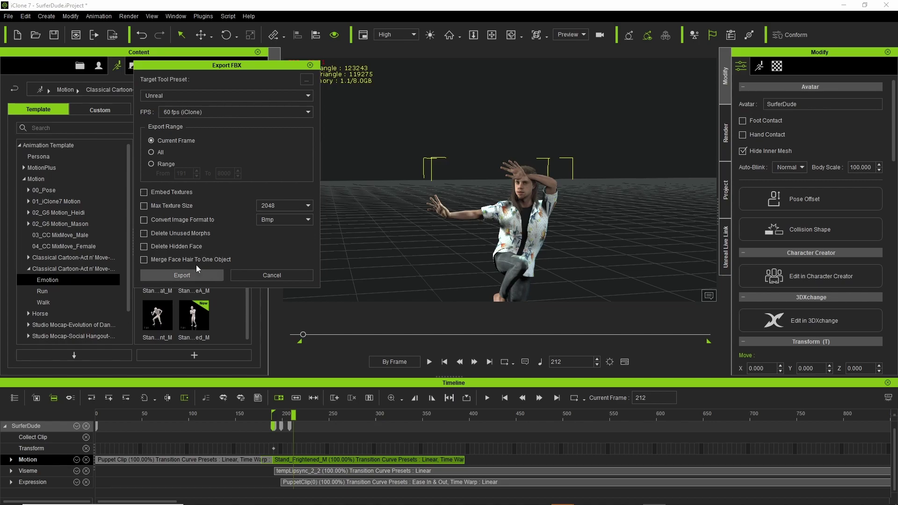
click(151, 164)
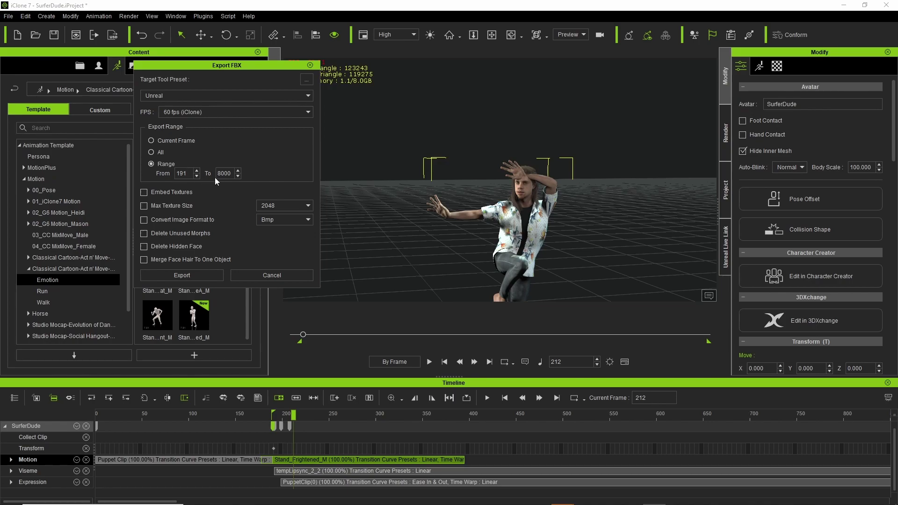
drag(220, 173, 231, 173)
text(4)
Export and save the file as SurferCalmDownAnim.fbx in _exportsForUnreal.
click(182, 275)
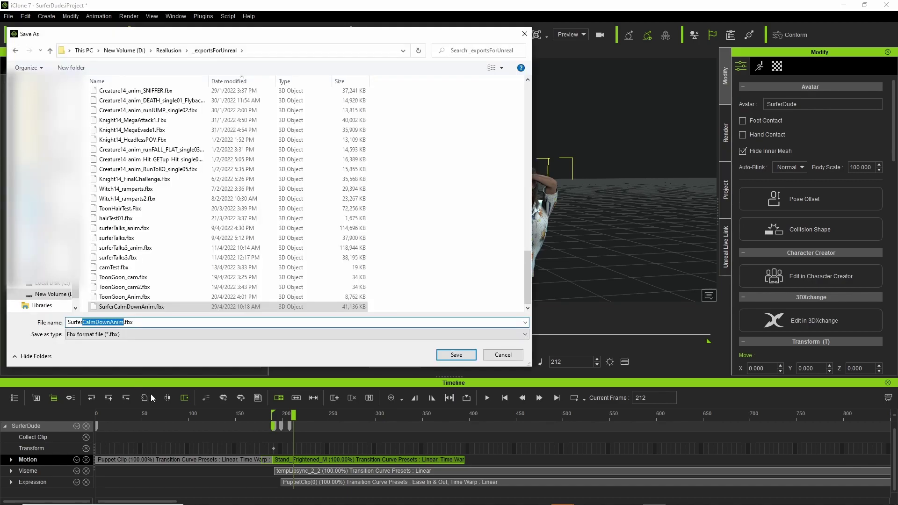
key(Right)
text(Anim)
key(Return)
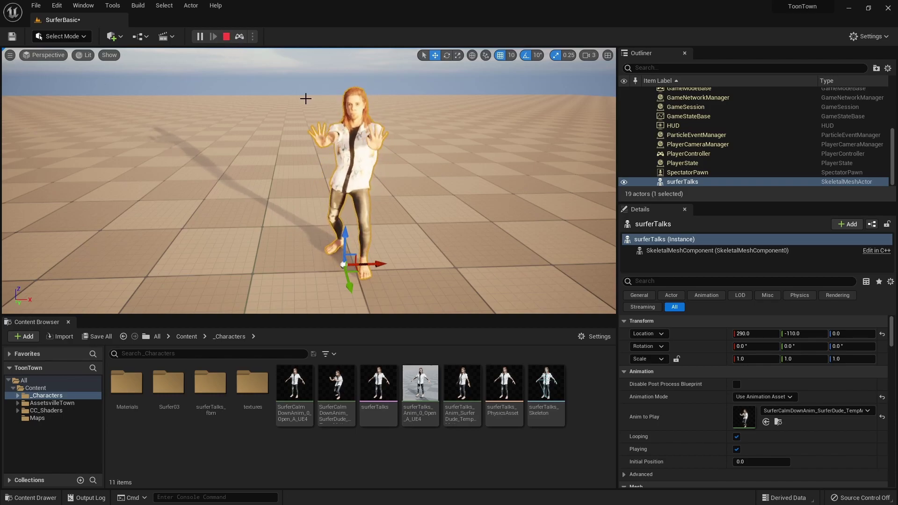
key(Escape)
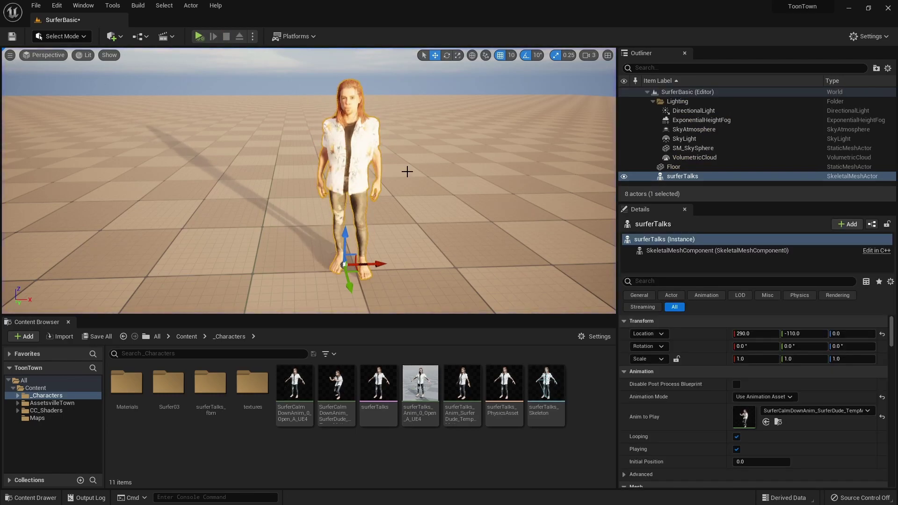
click(196, 35)
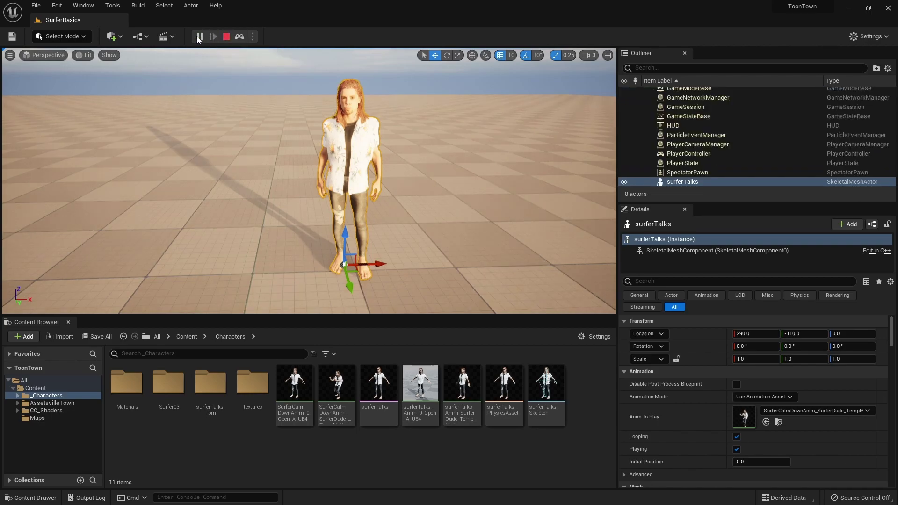
click(226, 36)
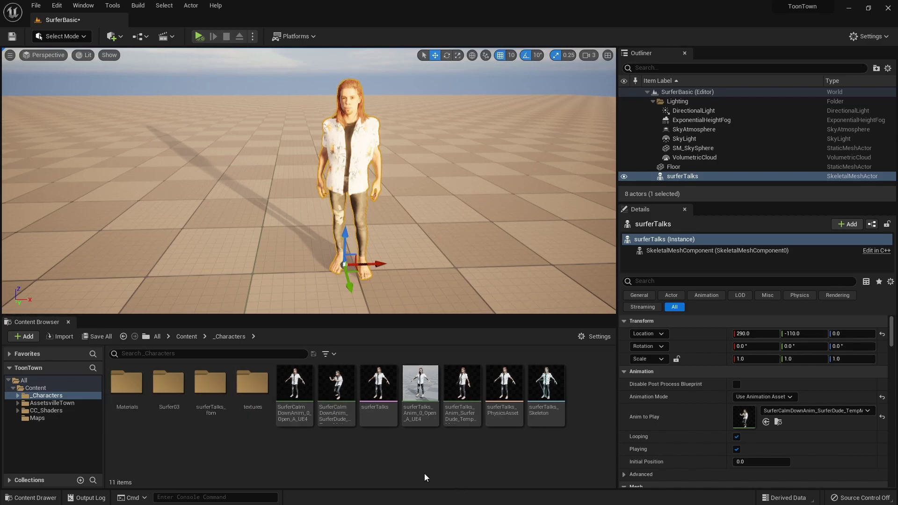
Import SurferScaredJump.fbx into /Game/_Characters from the Content Browser's context menu.
right_click(213, 439)
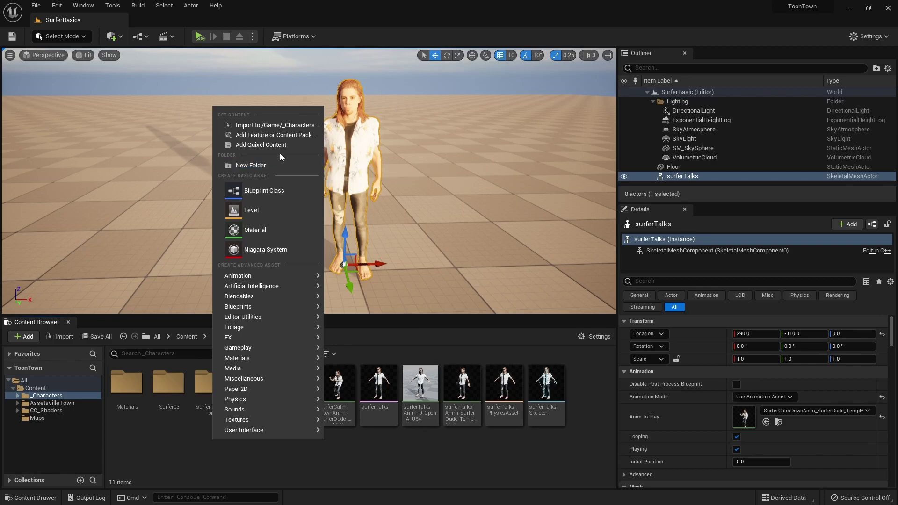
click(368, 185)
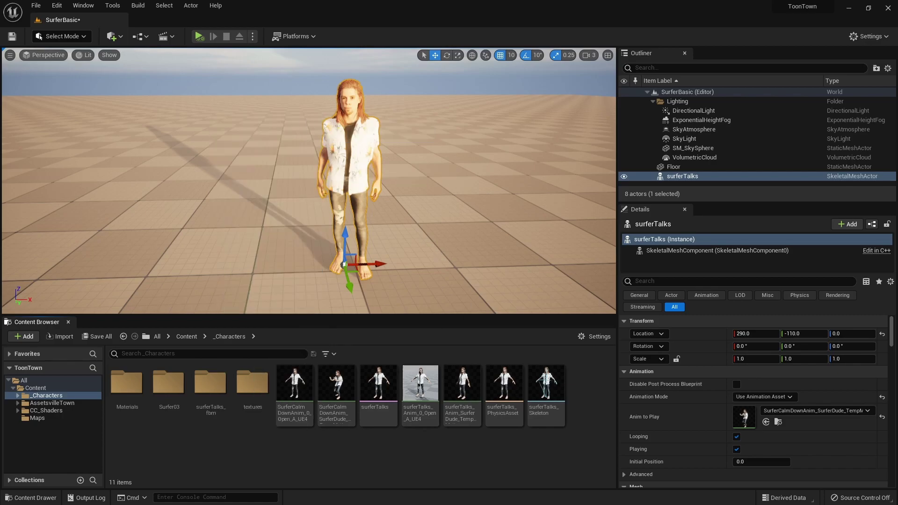
drag(90, 71, 169, 92)
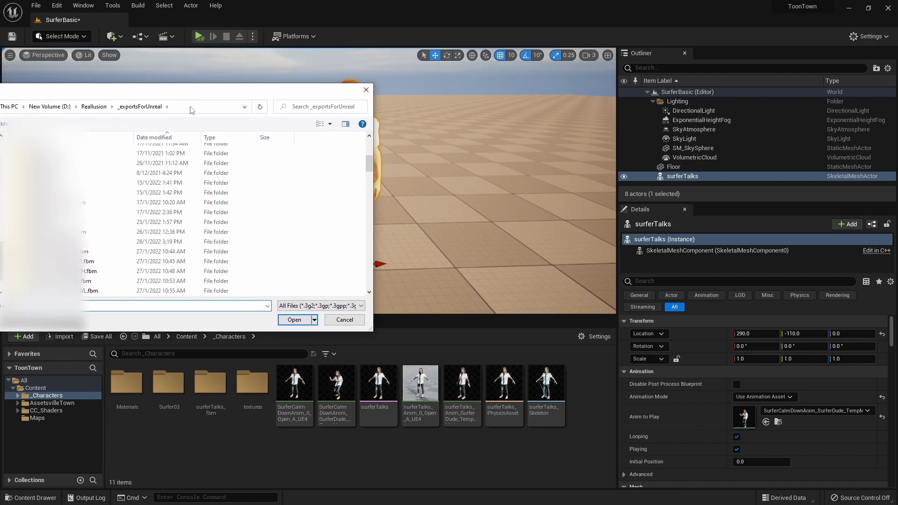
scroll(124, 192, down, 6)
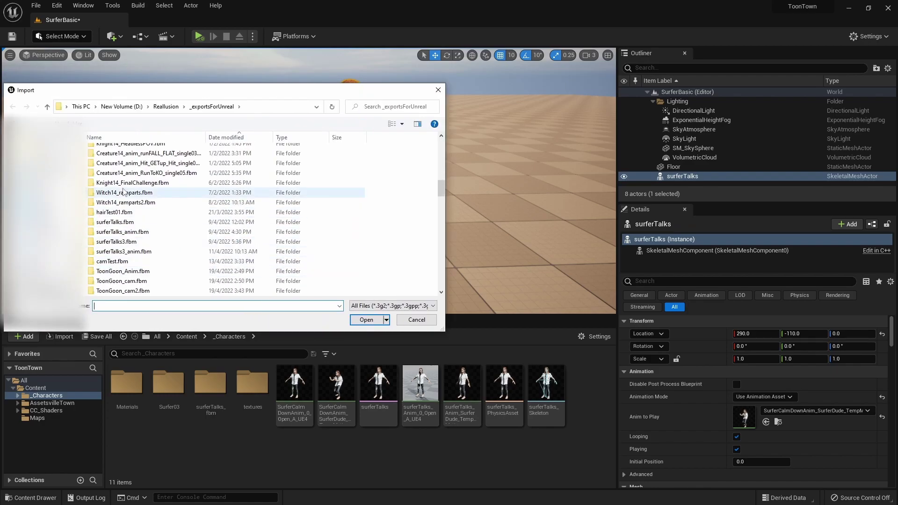
scroll(124, 192, down, 20)
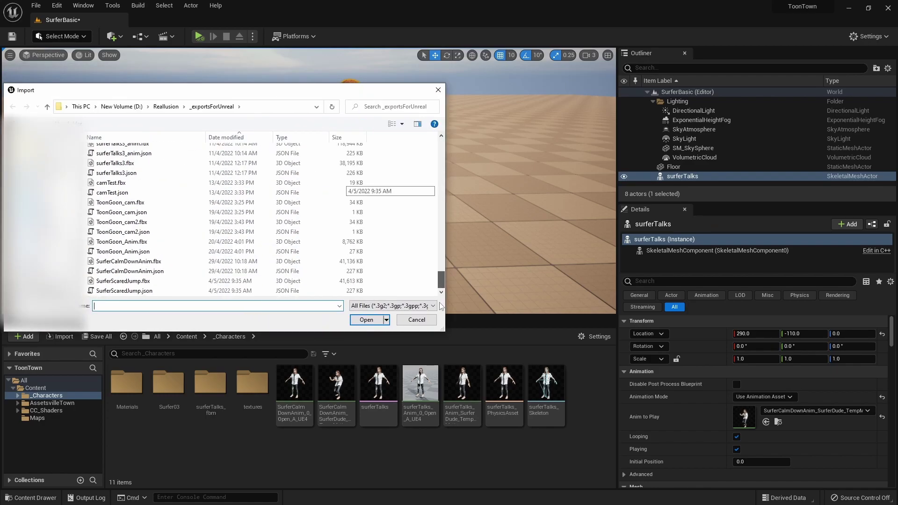
click(154, 284)
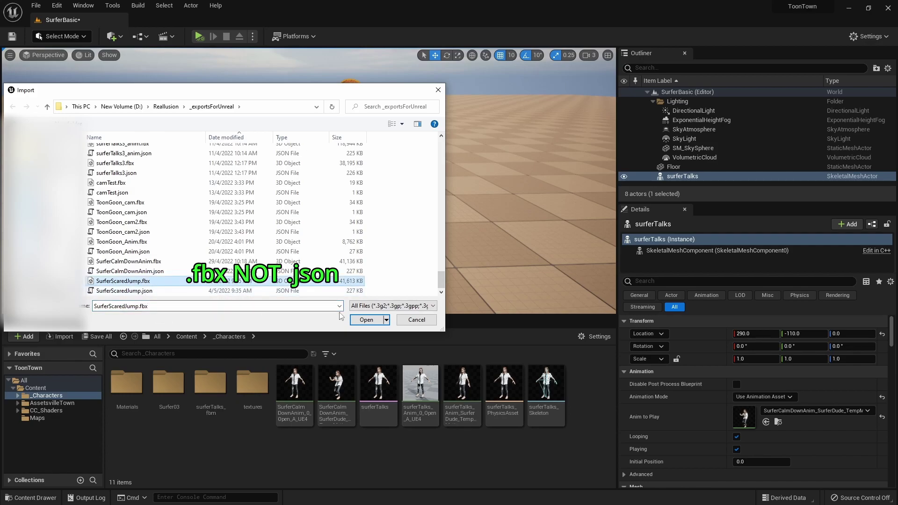
click(366, 319)
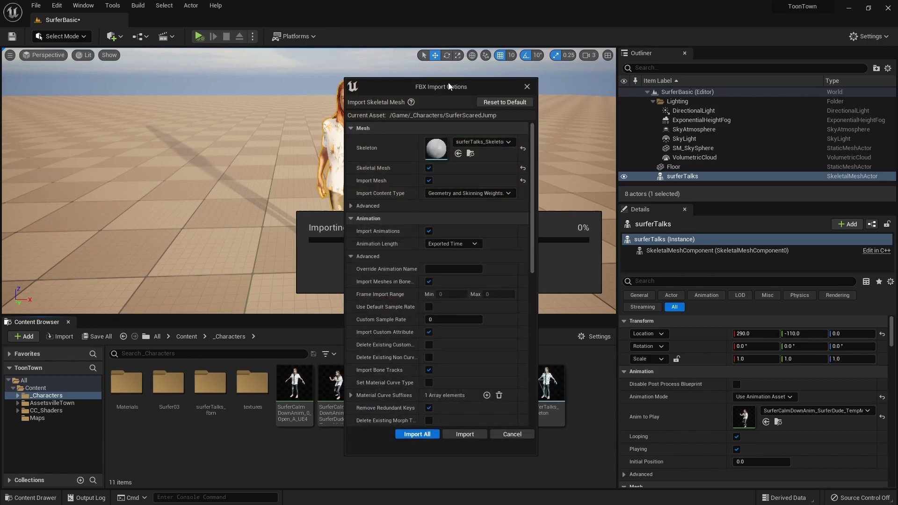
Uncheck Import Mesh in the SurferScaredJump FBX Import Options so only animation is imported.
drag(454, 84, 362, 77)
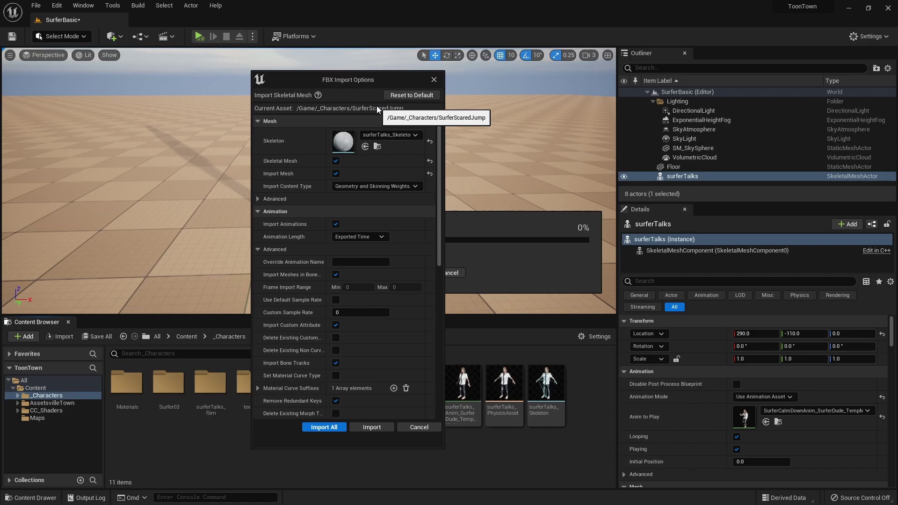
drag(362, 79, 616, 66)
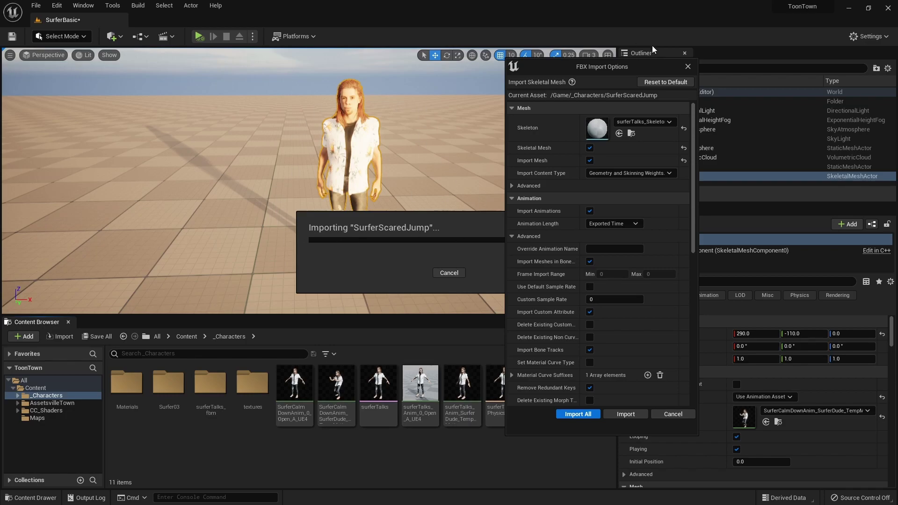
drag(633, 63, 522, 52)
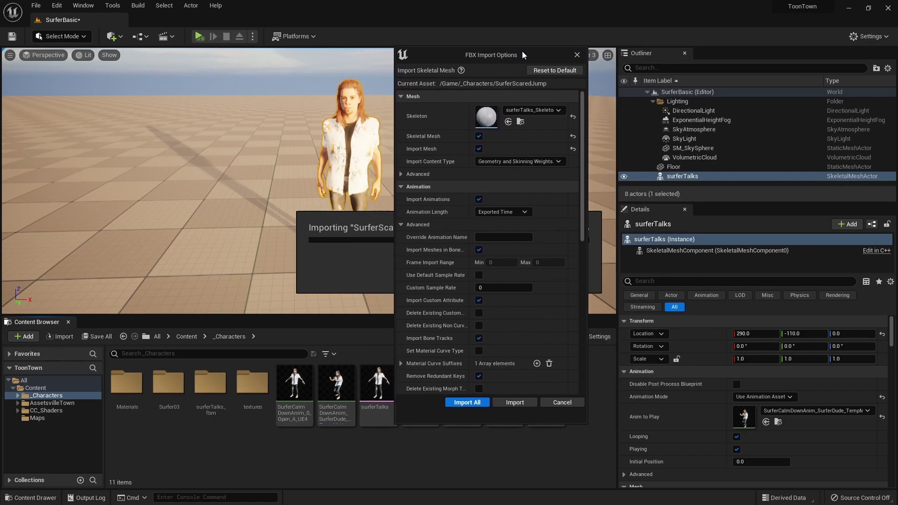
click(478, 148)
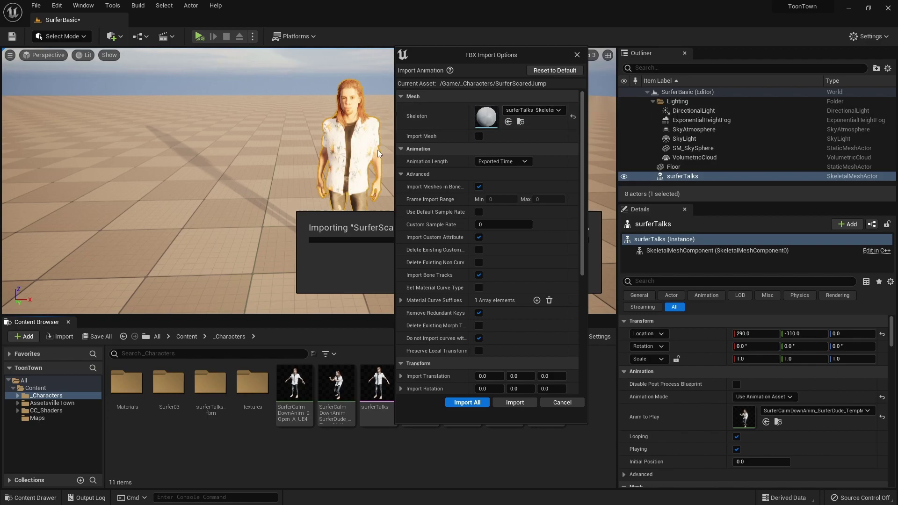
Keep surferTalks_Skeleton as the target skeleton and import the SurferScaredJump animation.
click(558, 111)
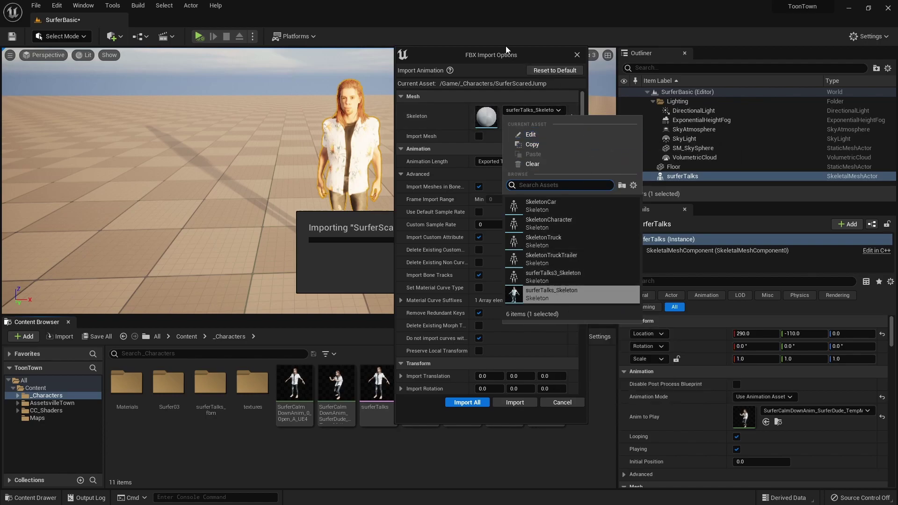
click(534, 47)
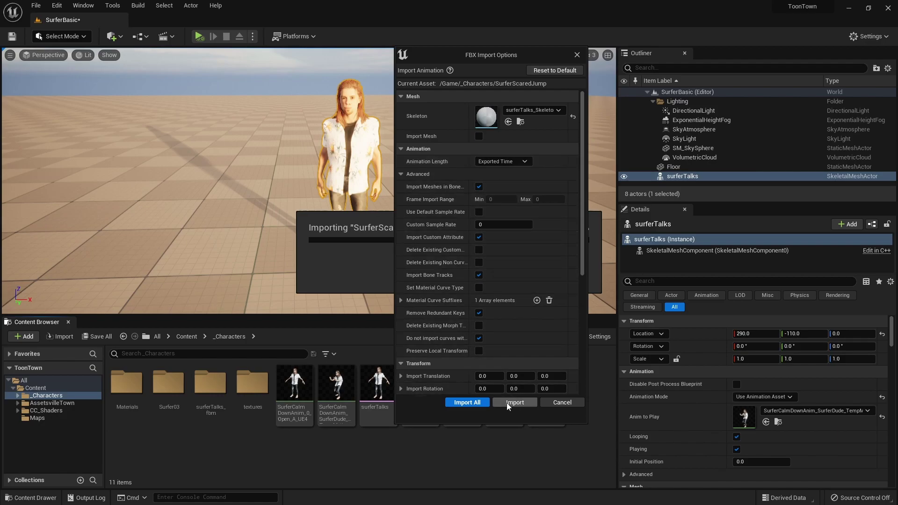
scroll(543, 246, down, 3)
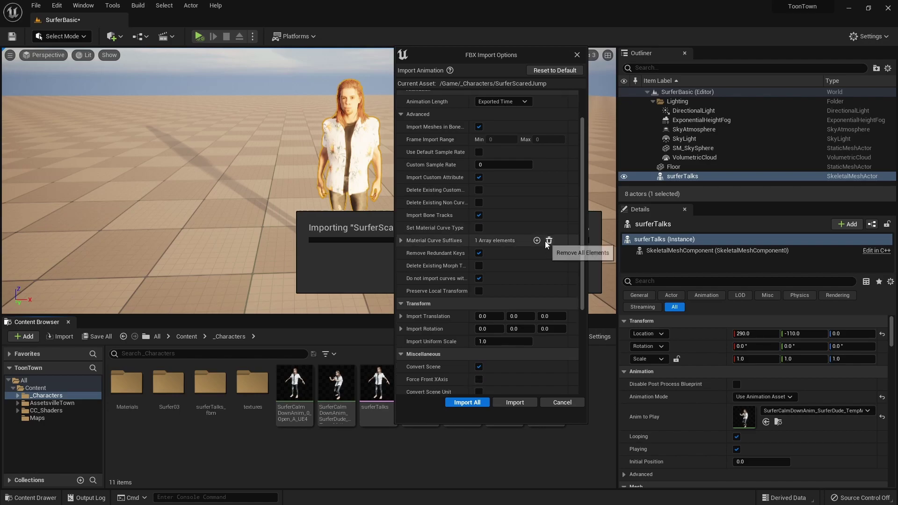
scroll(543, 234, down, 3)
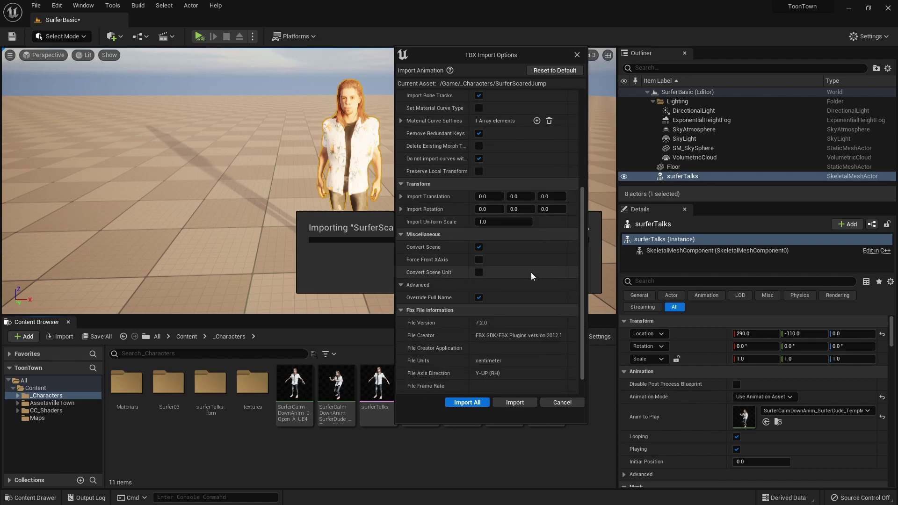
scroll(532, 266, up, 2)
scroll(538, 239, up, 4)
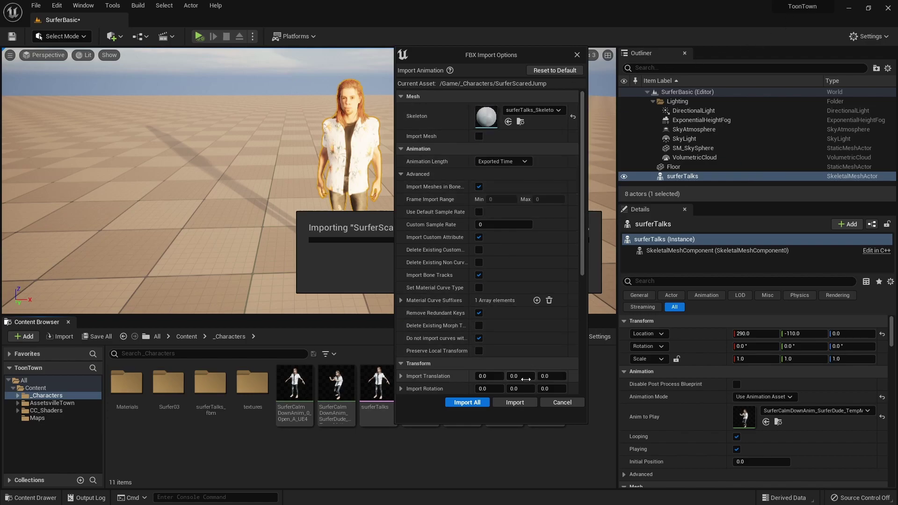
click(515, 403)
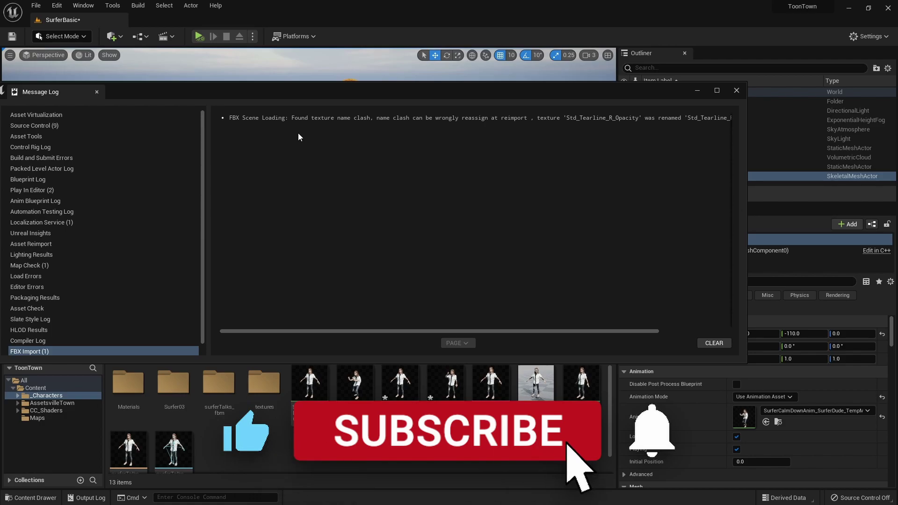
Close the Message Log and drag SurferScaredJump_SurferDude_TempMotion into the viewport left of the first surfer.
click(736, 90)
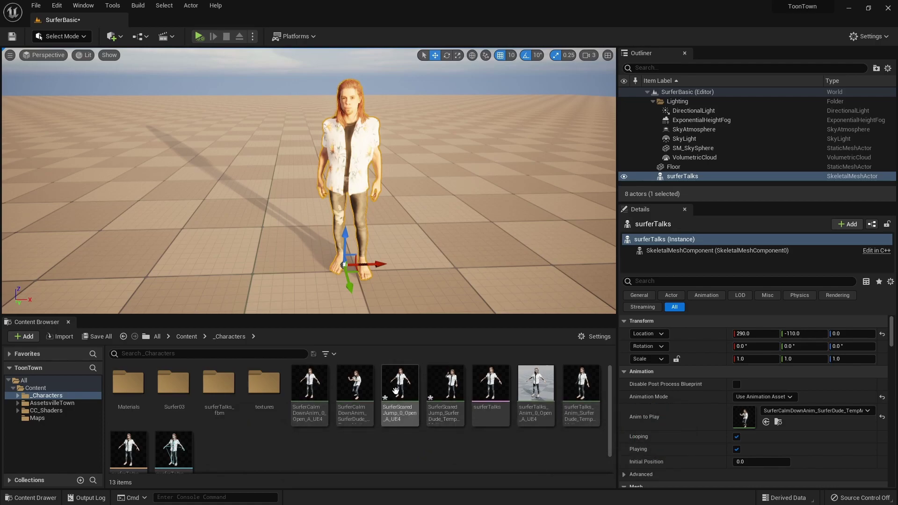
mouse_move(407, 403)
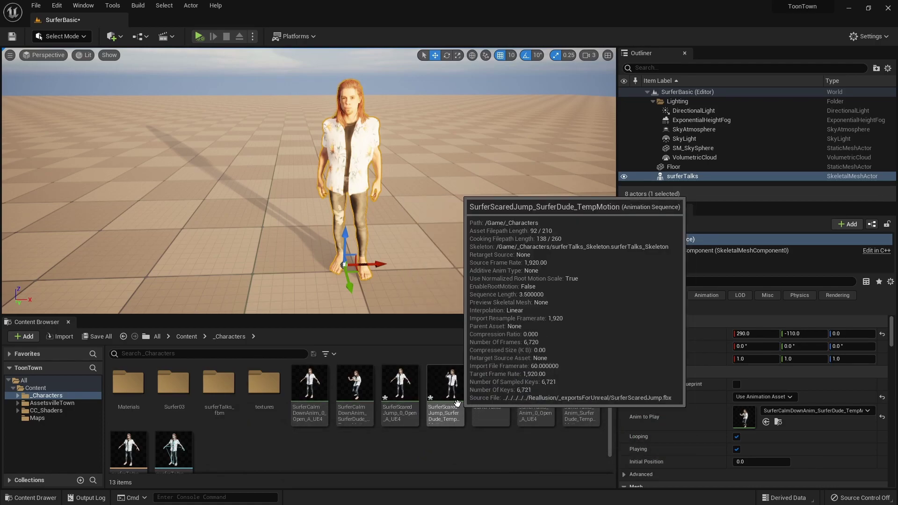
click(396, 388)
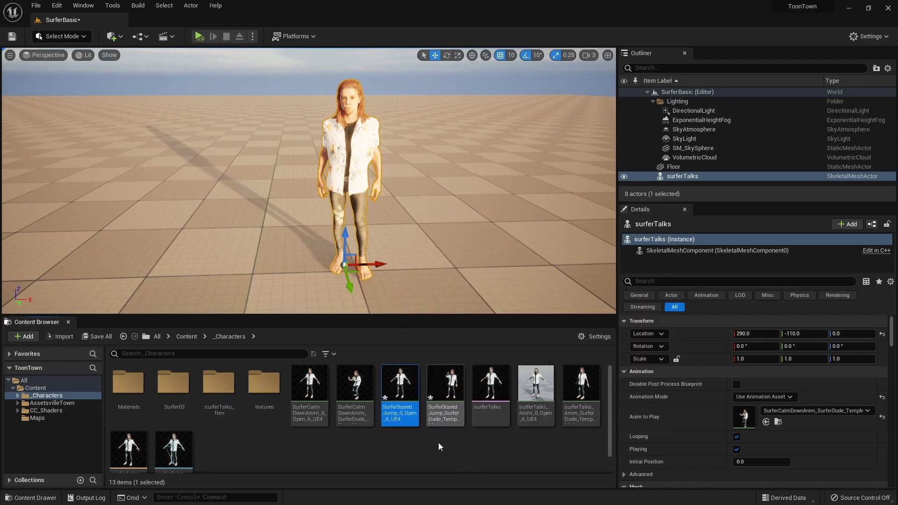
mouse_move(402, 402)
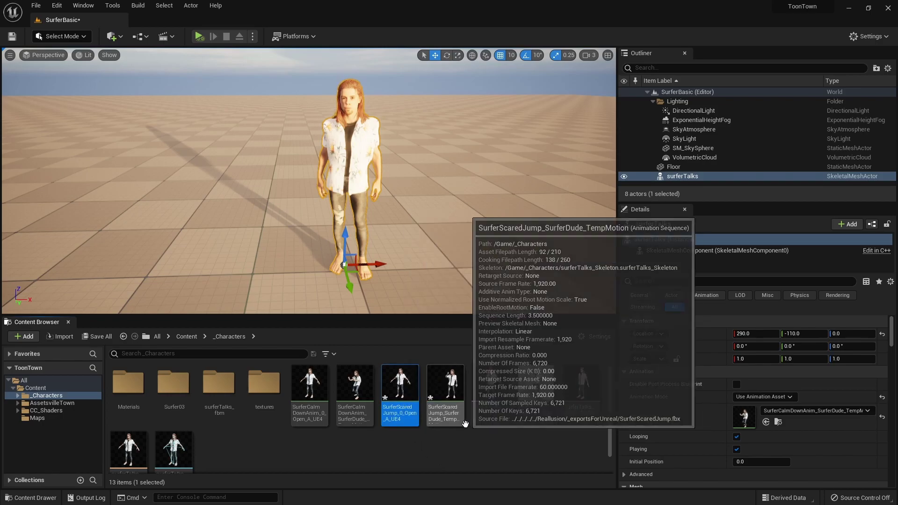
click(448, 381)
mouse_move(449, 380)
drag(448, 381, 217, 265)
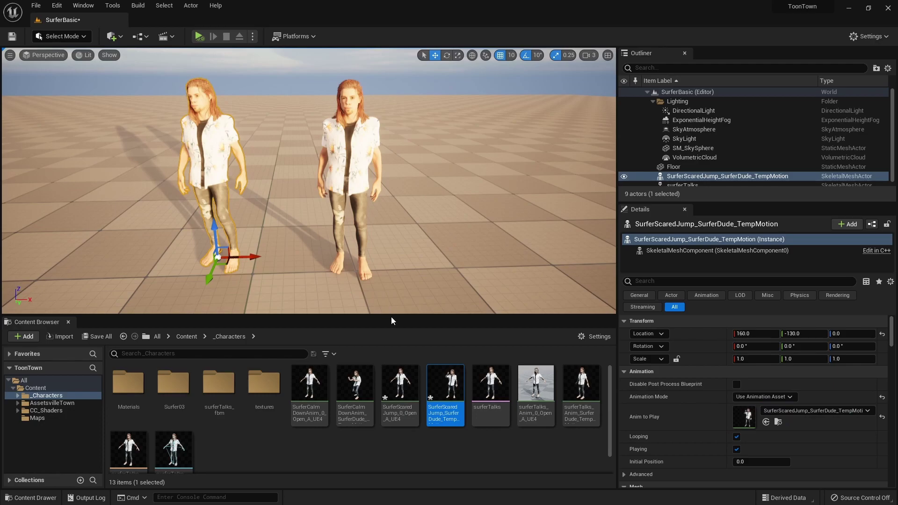
Start Play, then delete a mistakenly added surferTalks_Anim_0_Open_A_UE4 character.
key(alt+p)
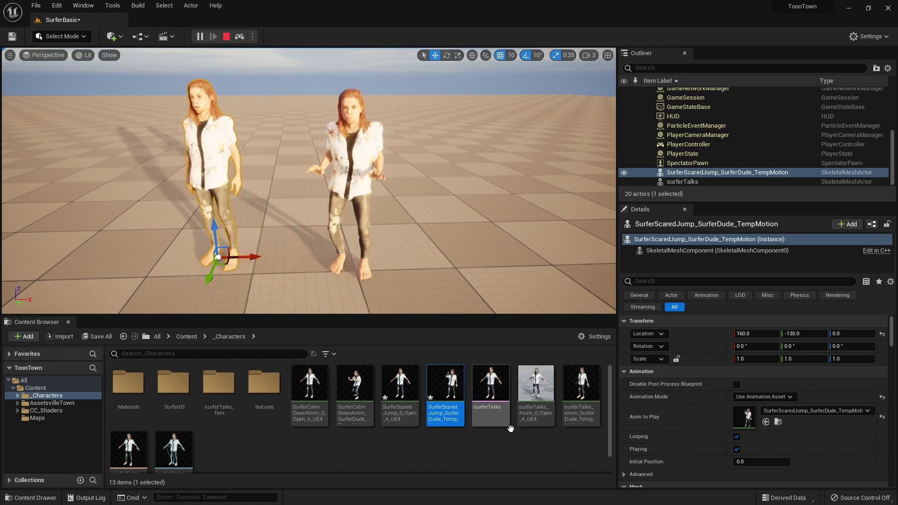
mouse_move(536, 391)
drag(536, 391, 447, 267)
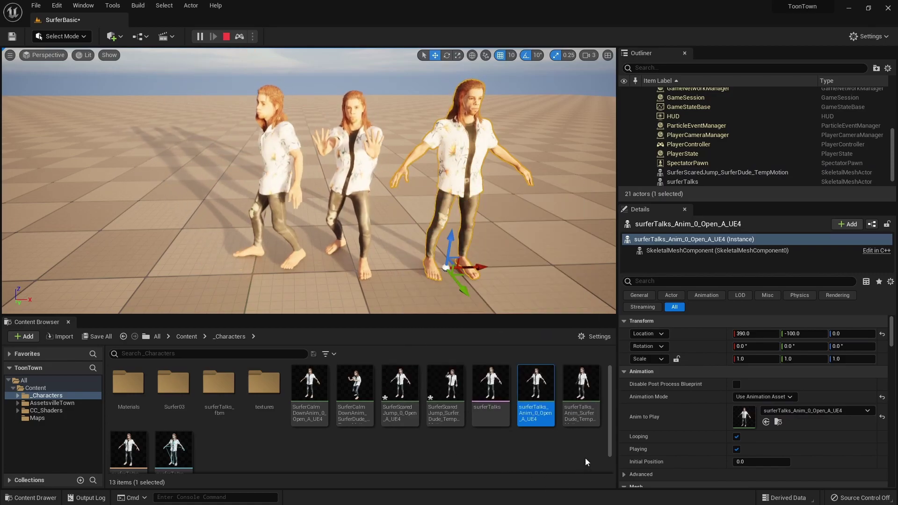
click(468, 178)
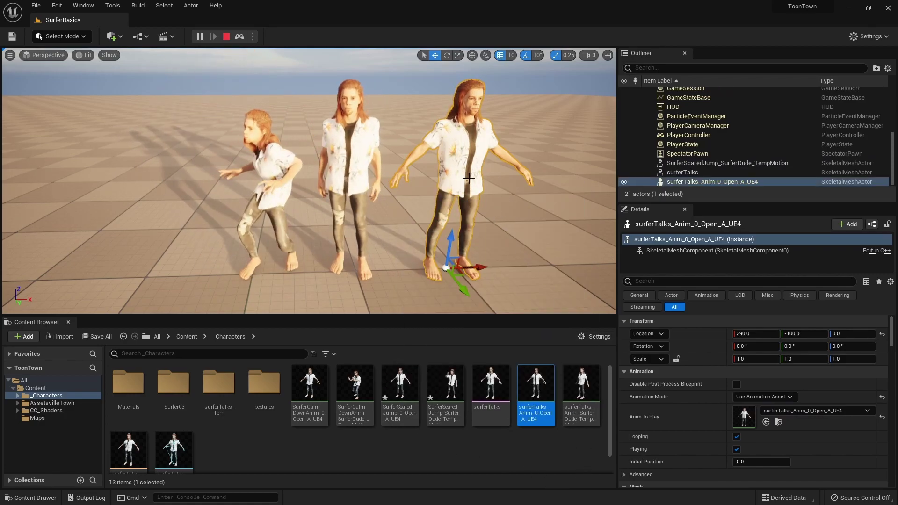
key(Delete)
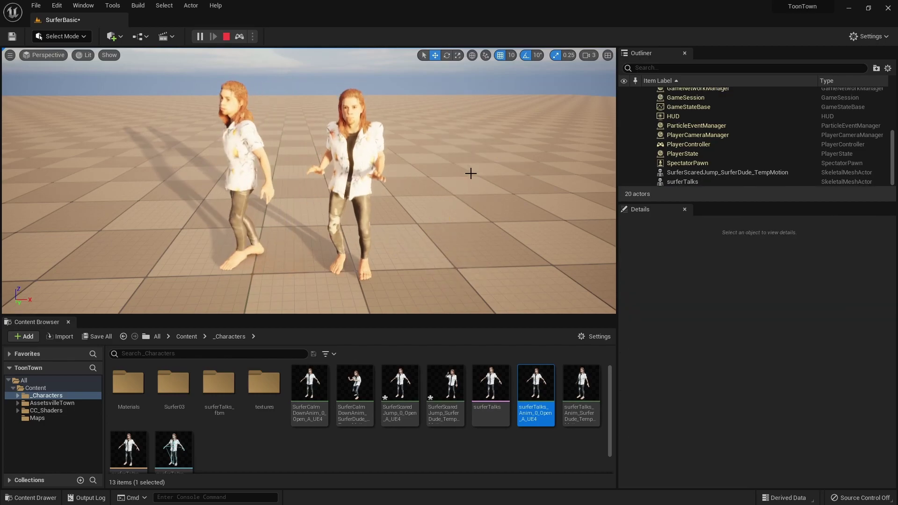
Add a third surfer playing surferTalks_Anim_SurferDude_TempMotion and frame all three in view.
drag(596, 383, 434, 265)
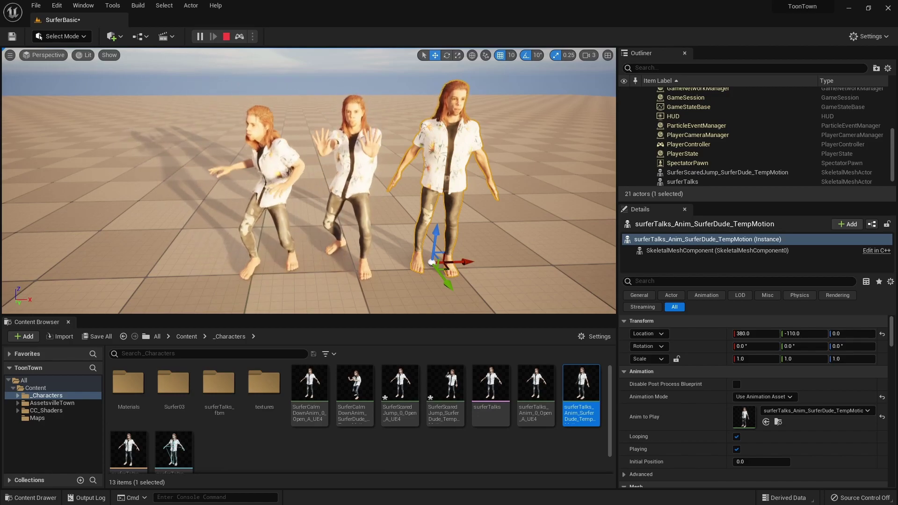
drag(455, 166, 444, 154)
right_drag(444, 155, 481, 183)
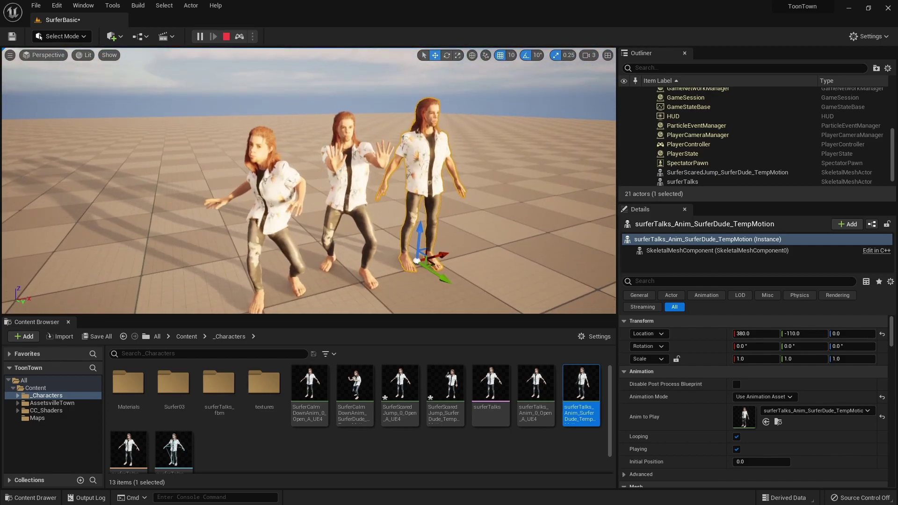